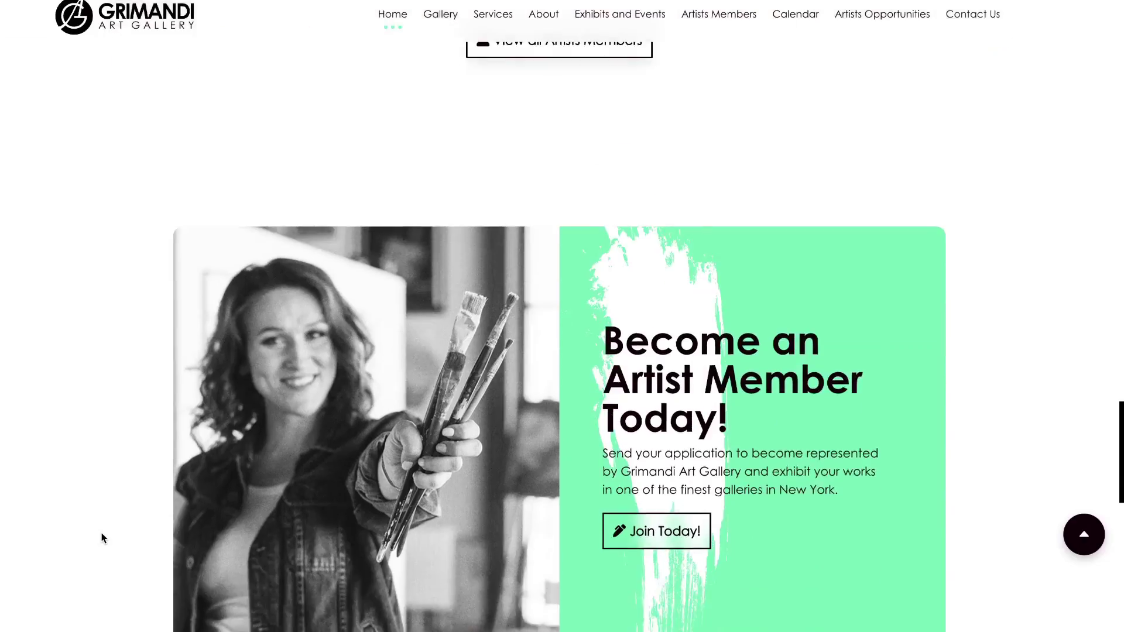
Scroll down and back up around the Become an Artist Member Today! section to show it expanding
{"action": "scroll", "coordinate": [101, 534], "scroll_direction": "down", "scroll_amount": 5}
{"action": "scroll", "coordinate": [101, 533], "scroll_direction": "down", "scroll_amount": 3}
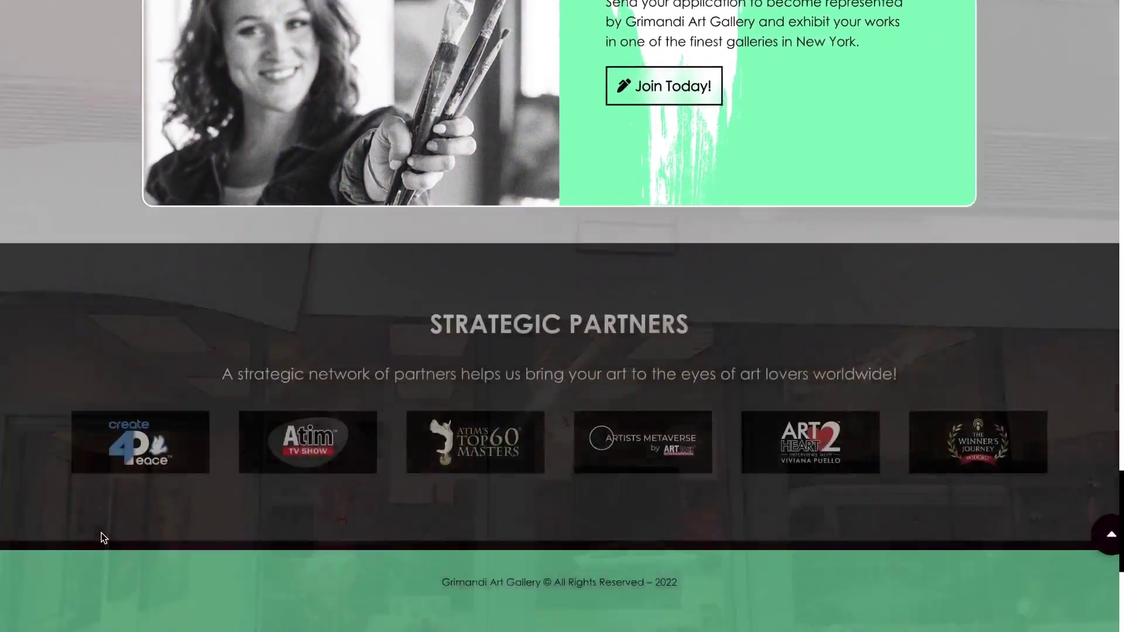
{"action": "scroll", "coordinate": [101, 533], "scroll_direction": "up", "scroll_amount": 3}
{"action": "scroll", "coordinate": [101, 533], "scroll_direction": "up", "scroll_amount": 5}
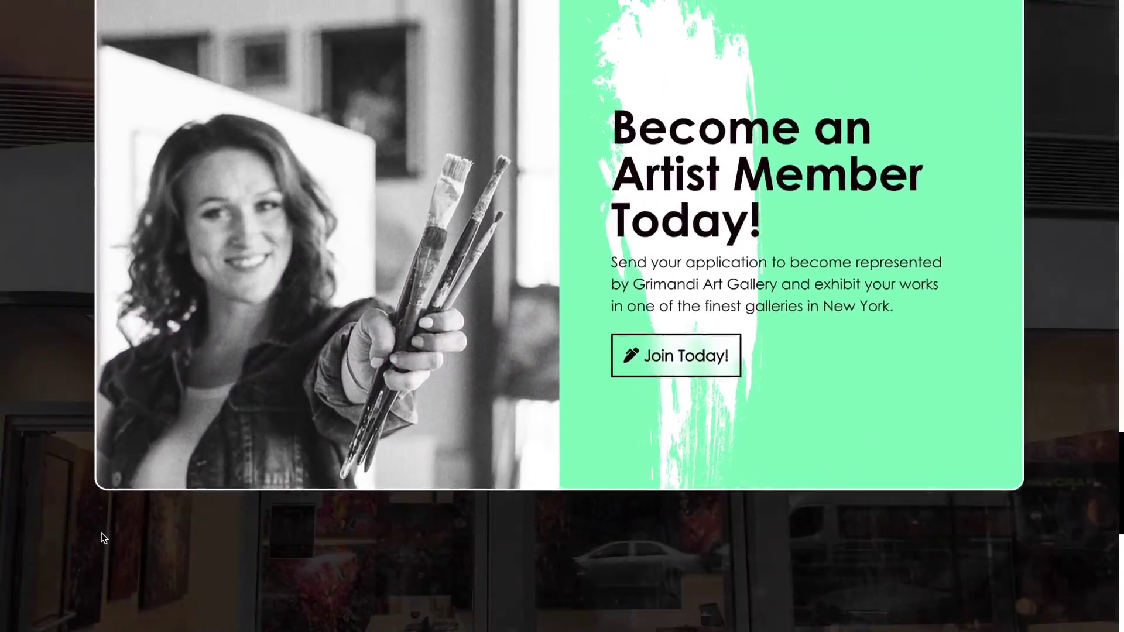
{"action": "scroll", "coordinate": [101, 533], "scroll_direction": "up", "scroll_amount": 3}
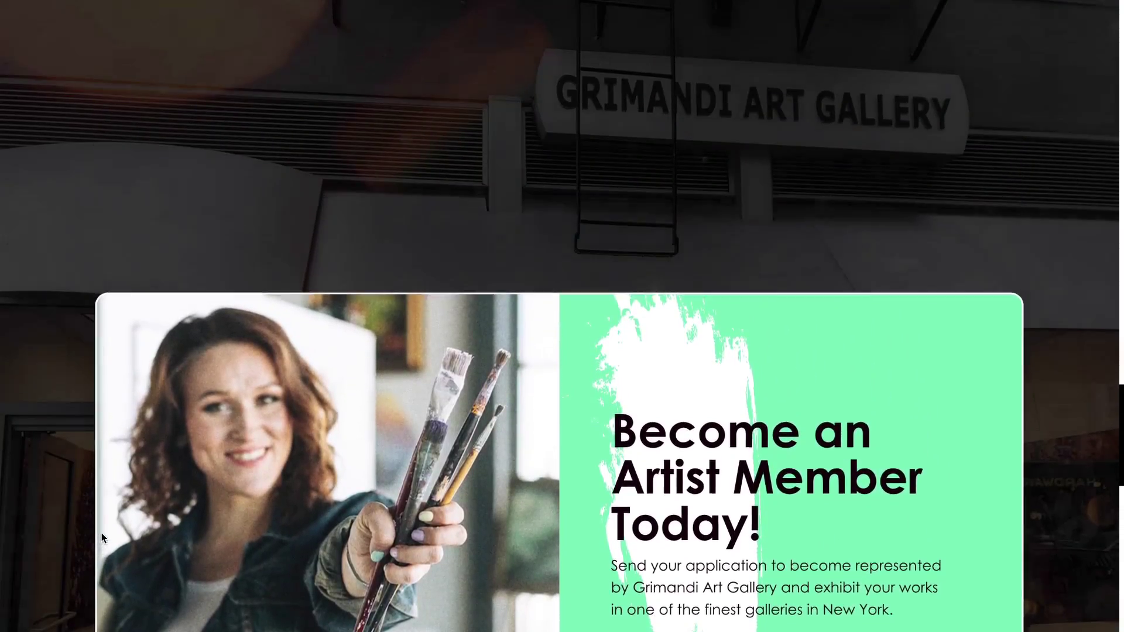
{"action": "scroll", "coordinate": [101, 533], "scroll_direction": "down", "scroll_amount": 2}
{"action": "scroll", "coordinate": [100, 533], "scroll_direction": "down", "scroll_amount": 5}
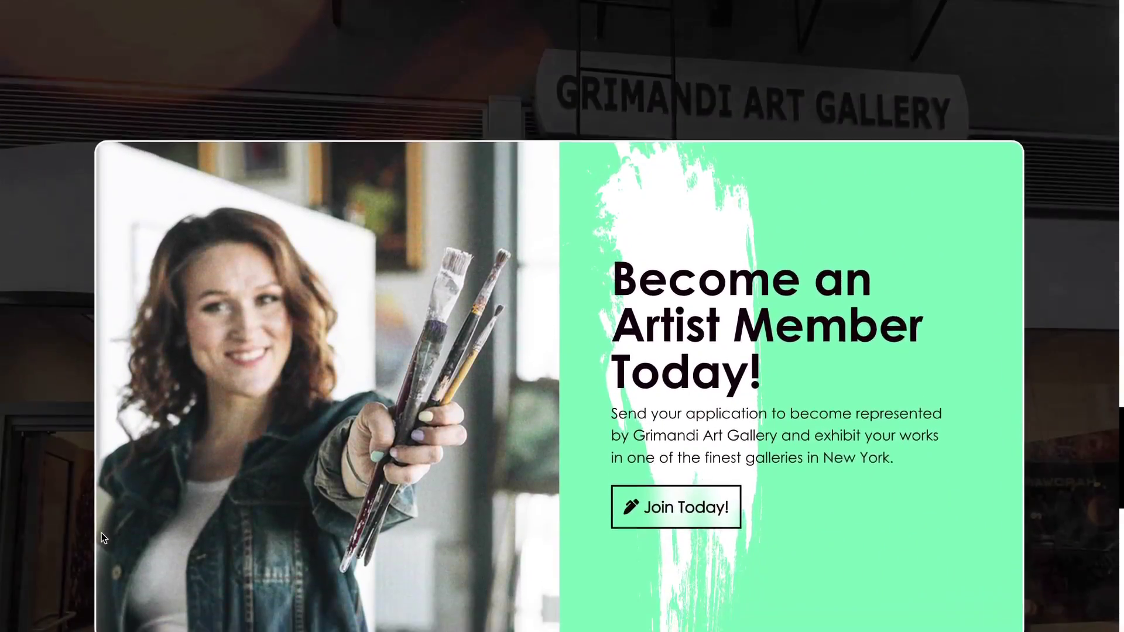
{"action": "scroll", "coordinate": [101, 533], "scroll_direction": "down", "scroll_amount": 4}
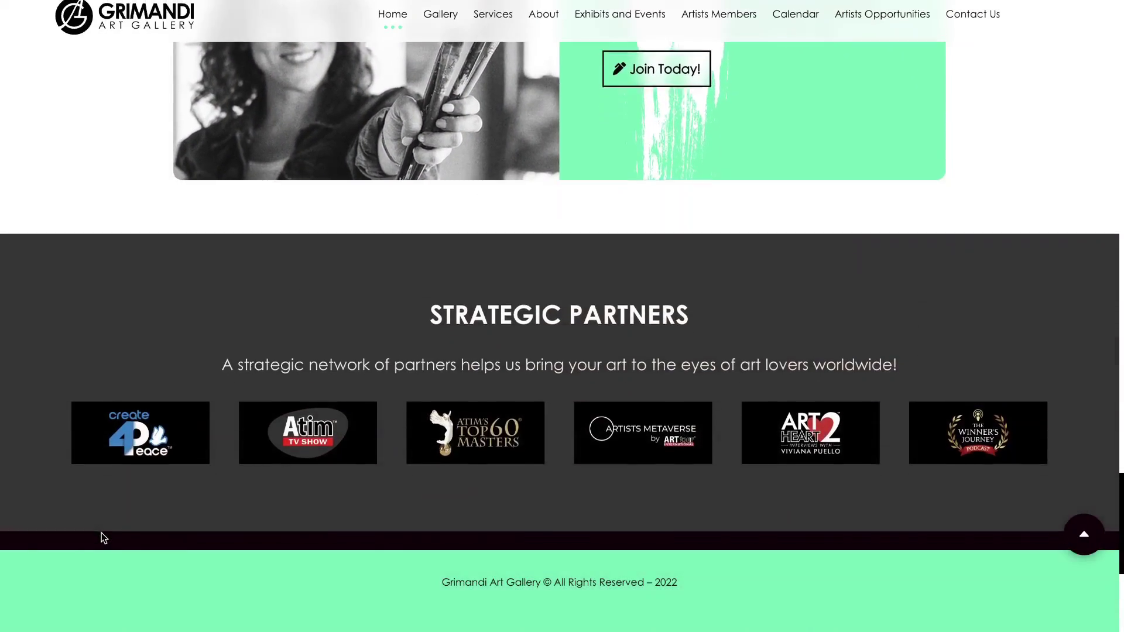
{"action": "scroll", "coordinate": [100, 533], "scroll_direction": "up", "scroll_amount": 6}
{"action": "scroll", "coordinate": [101, 532], "scroll_direction": "up", "scroll_amount": 2}
{"action": "scroll", "coordinate": [101, 533], "scroll_direction": "down", "scroll_amount": 2}
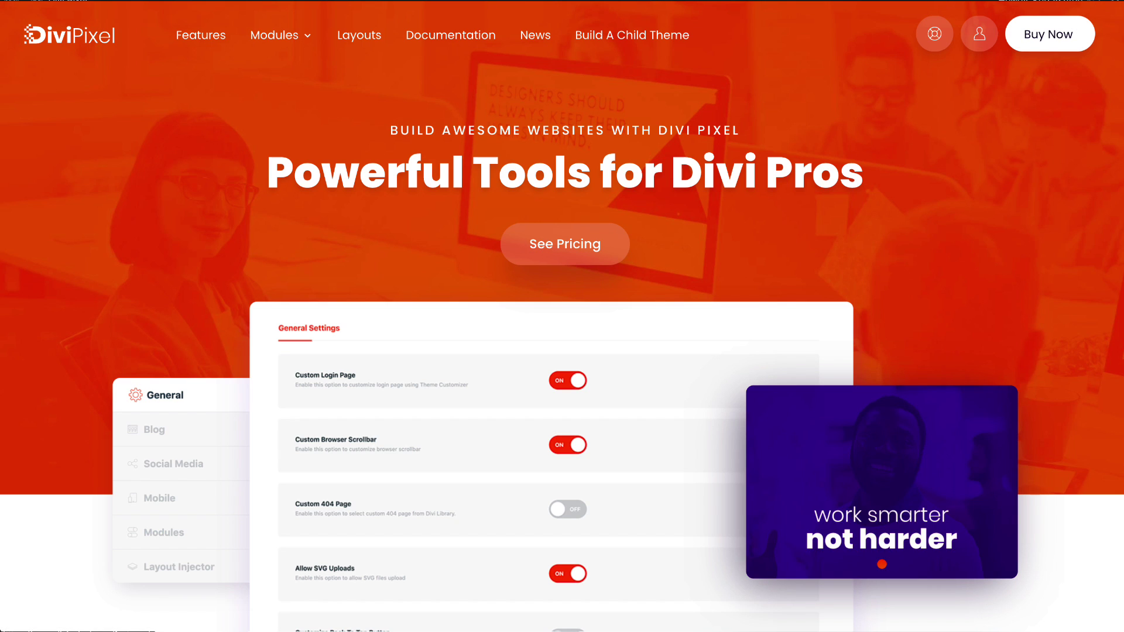
Bring up the Modules menu on the Divi Pixel homepage
{"action": "mouse_move", "coordinate": [274, 35]}
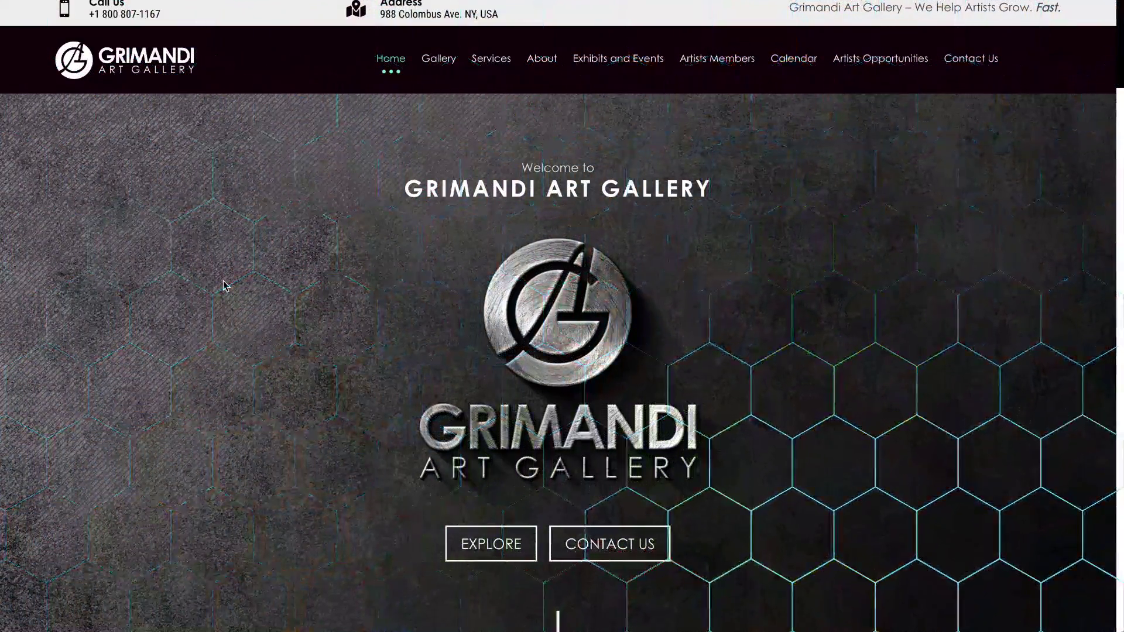
Scroll past the Grimandi hero down to the Now On View exhibition listing
{"action": "scroll", "coordinate": [223, 286], "scroll_direction": "down", "scroll_amount": 3}
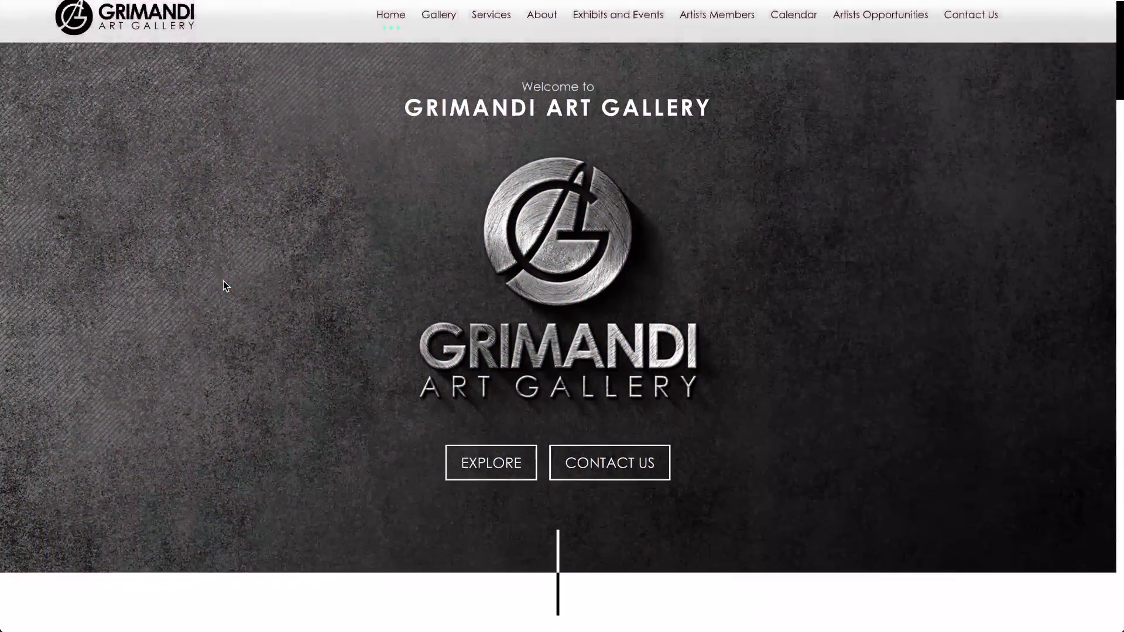
{"action": "scroll", "coordinate": [223, 285], "scroll_direction": "down", "scroll_amount": 3}
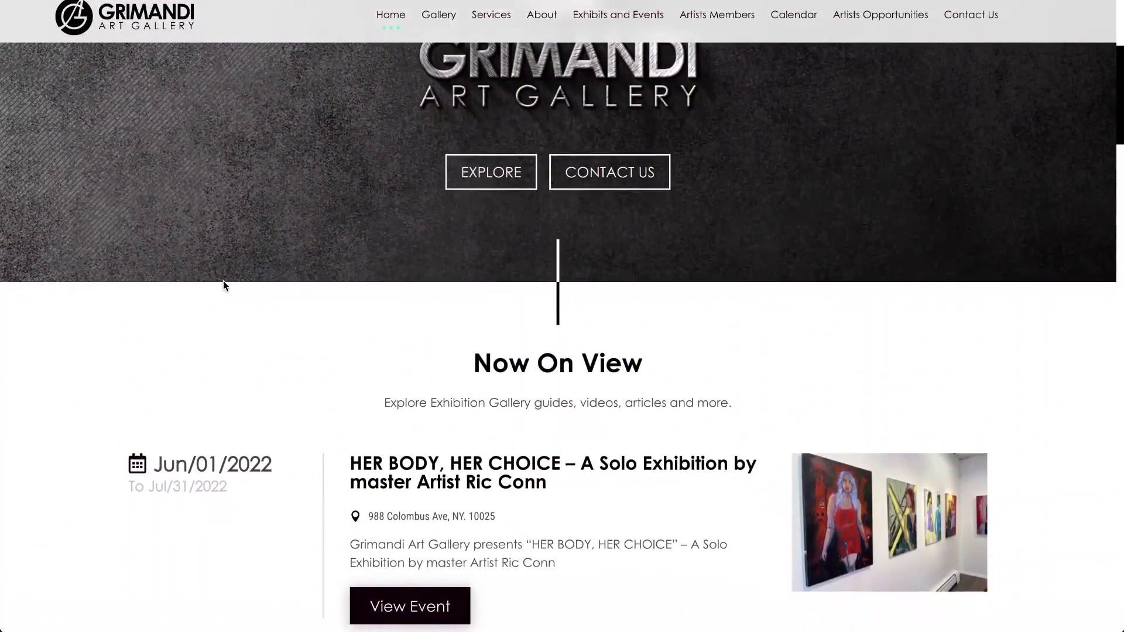
{"action": "scroll", "coordinate": [223, 286], "scroll_direction": "down", "scroll_amount": 3}
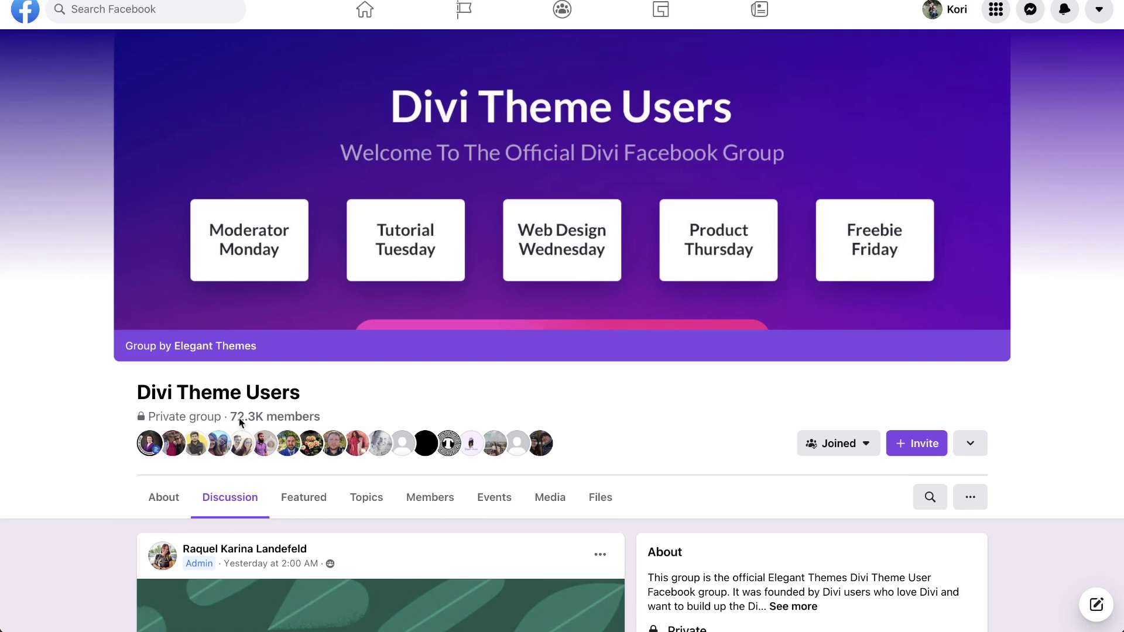
Scroll the Divi Theme Users group's Discussion feed down to a post and back up
{"action": "scroll", "coordinate": [609, 448], "scroll_direction": "down", "scroll_amount": 5}
{"action": "scroll", "coordinate": [609, 447], "scroll_direction": "up", "scroll_amount": 5}
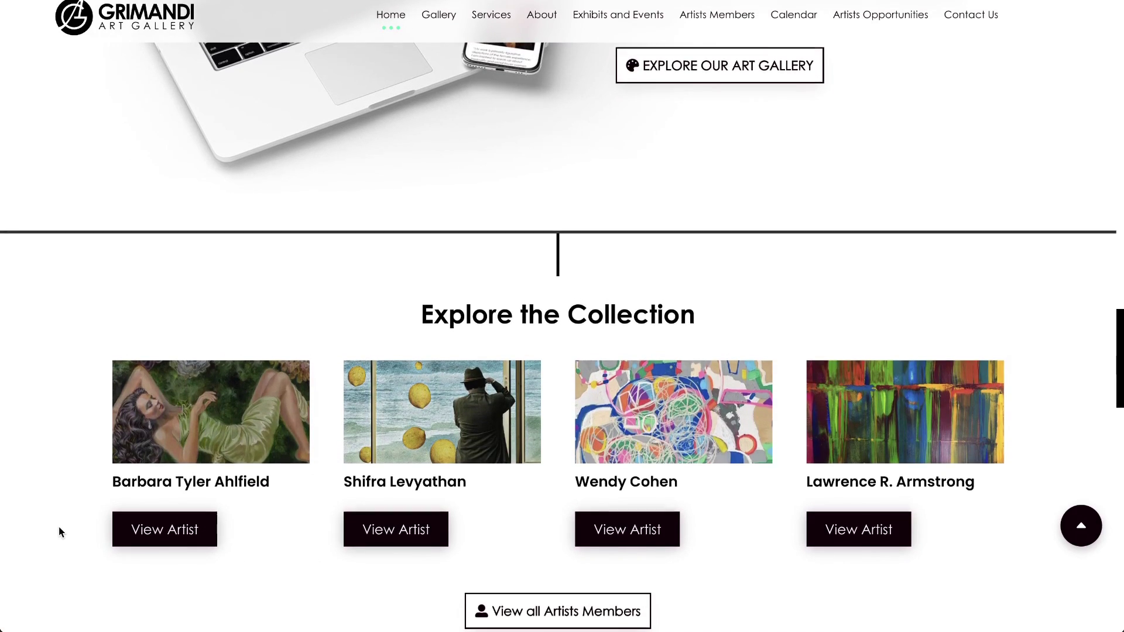
Scroll through Explore the Collection, the membership CTA, Strategic Partners and footer, ending on the expanded CTA
{"action": "scroll", "coordinate": [59, 528], "scroll_direction": "down", "scroll_amount": 2}
{"action": "scroll", "coordinate": [59, 530], "scroll_direction": "down", "scroll_amount": 3}
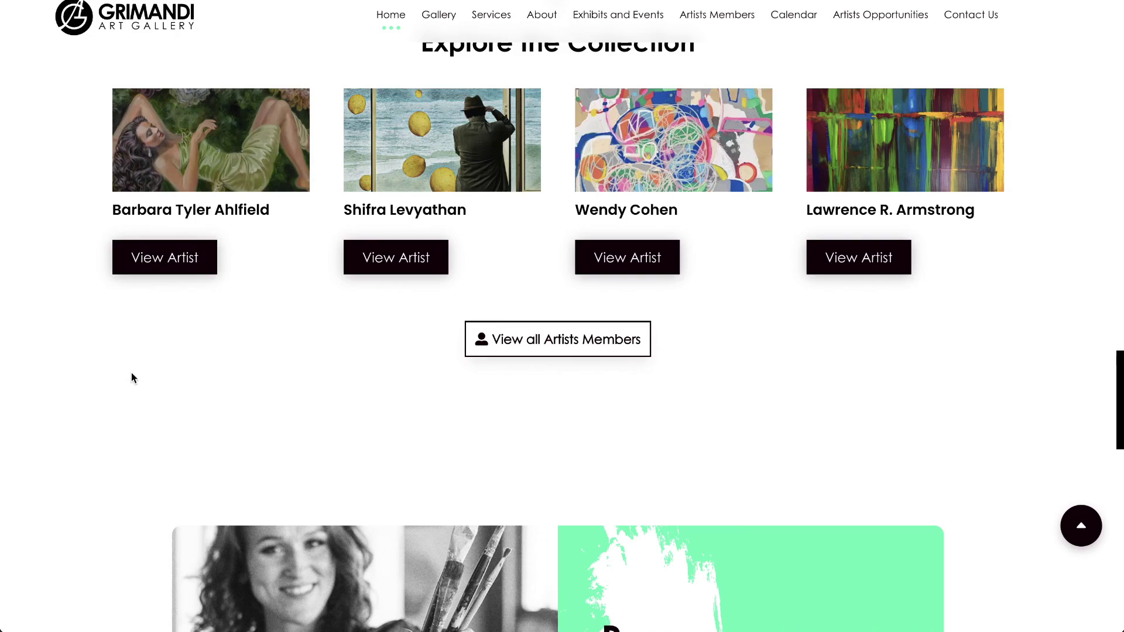
{"action": "scroll", "coordinate": [113, 339], "scroll_direction": "up", "scroll_amount": 15}
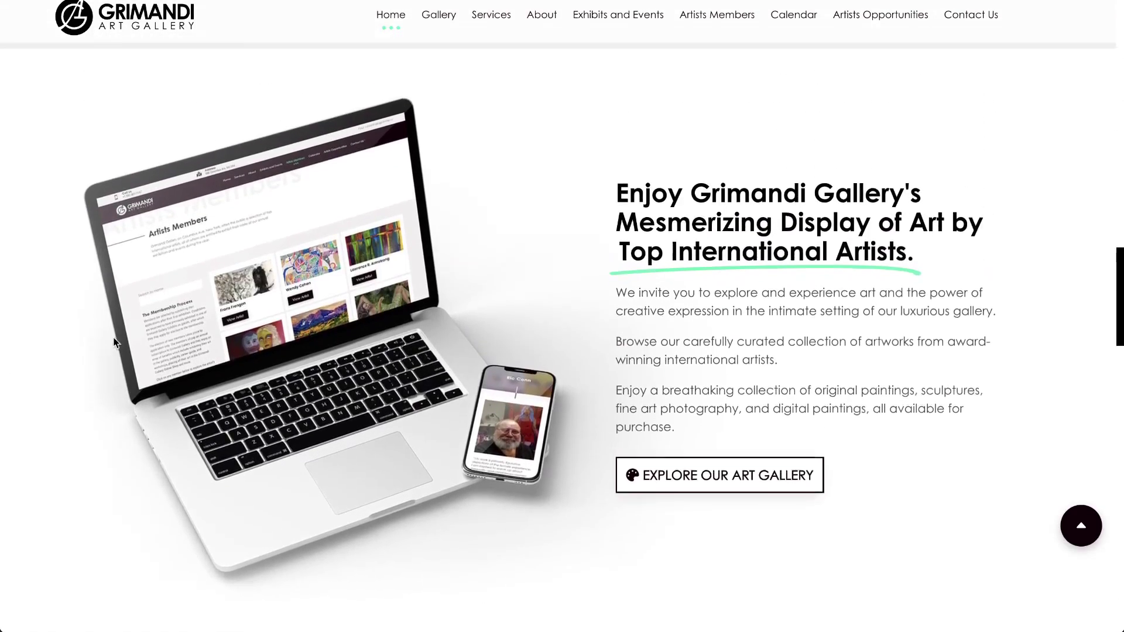
{"action": "scroll", "coordinate": [114, 339], "scroll_direction": "down", "scroll_amount": 12}
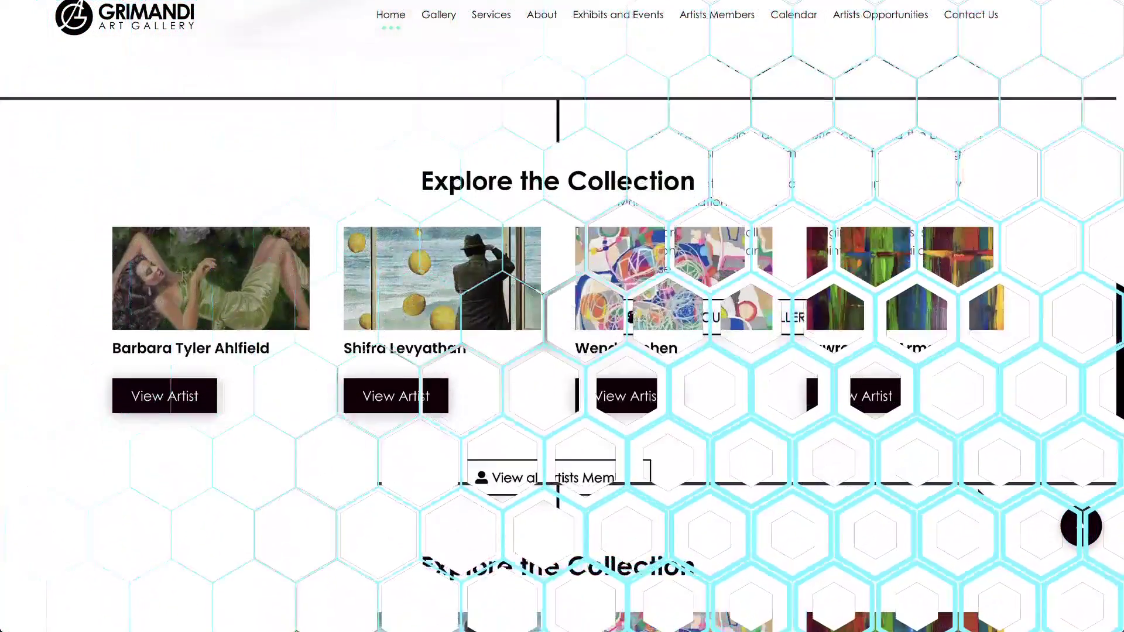
{"action": "scroll", "coordinate": [1001, 517], "scroll_direction": "down", "scroll_amount": 4}
{"action": "scroll", "coordinate": [1001, 514], "scroll_direction": "down", "scroll_amount": 5}
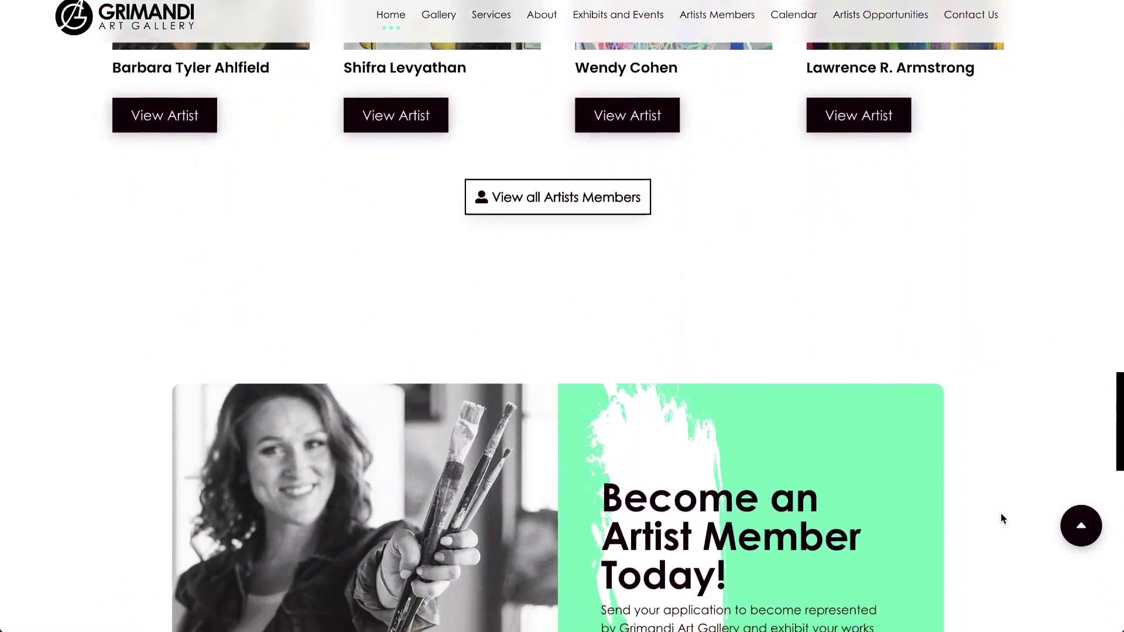
{"action": "scroll", "coordinate": [1000, 513], "scroll_direction": "down", "scroll_amount": 2}
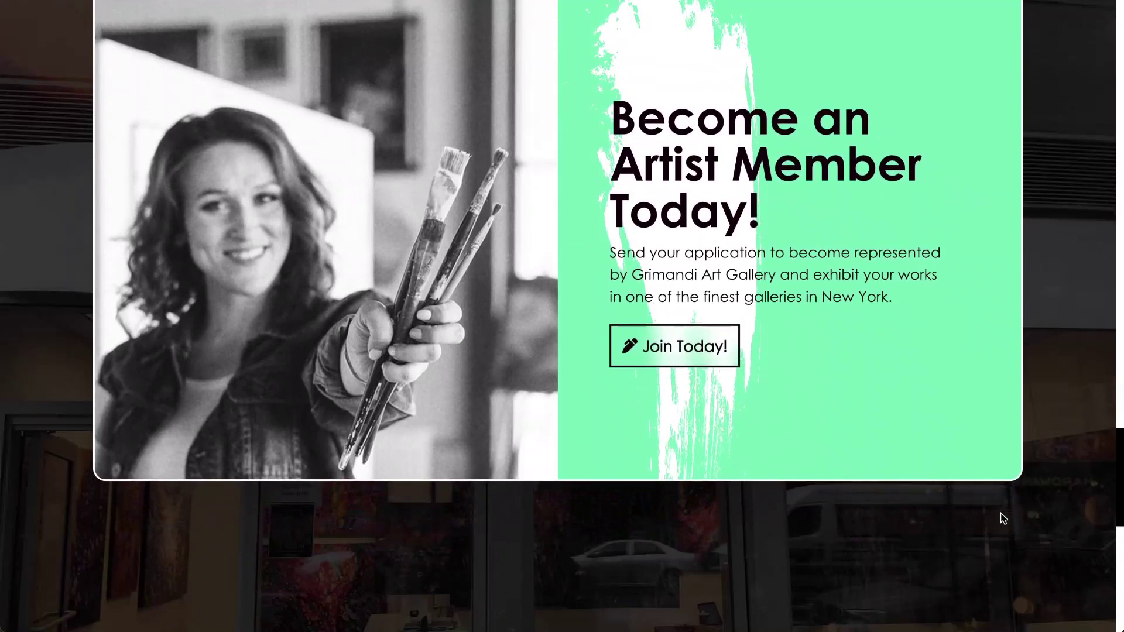
{"action": "scroll", "coordinate": [1000, 513], "scroll_direction": "up", "scroll_amount": 2}
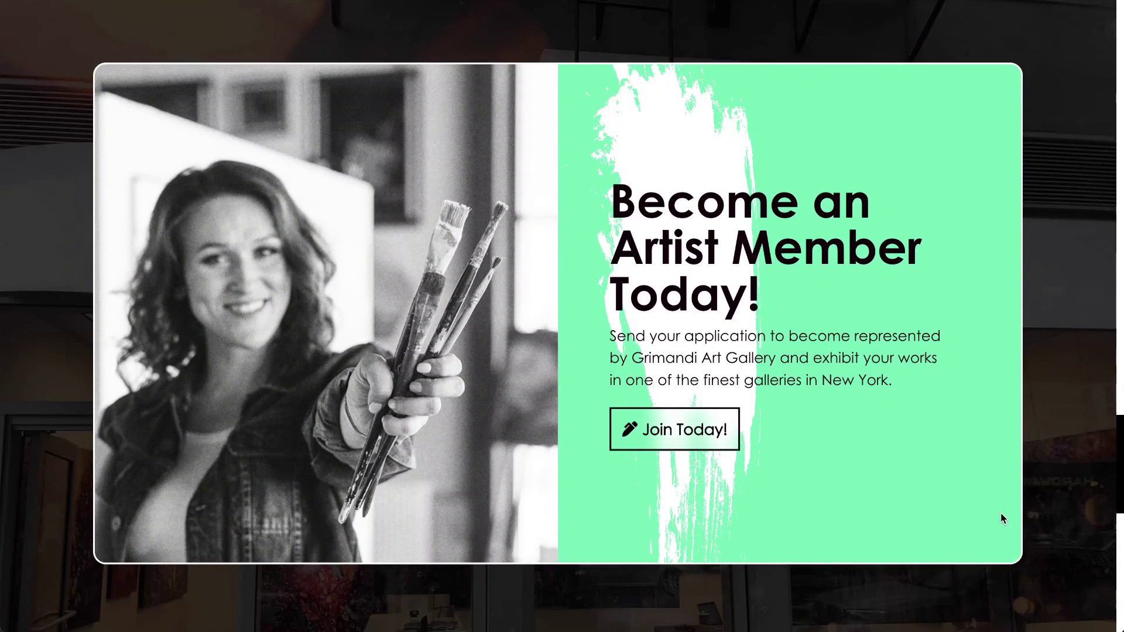
{"action": "scroll", "coordinate": [1002, 518], "scroll_direction": "down", "scroll_amount": 3}
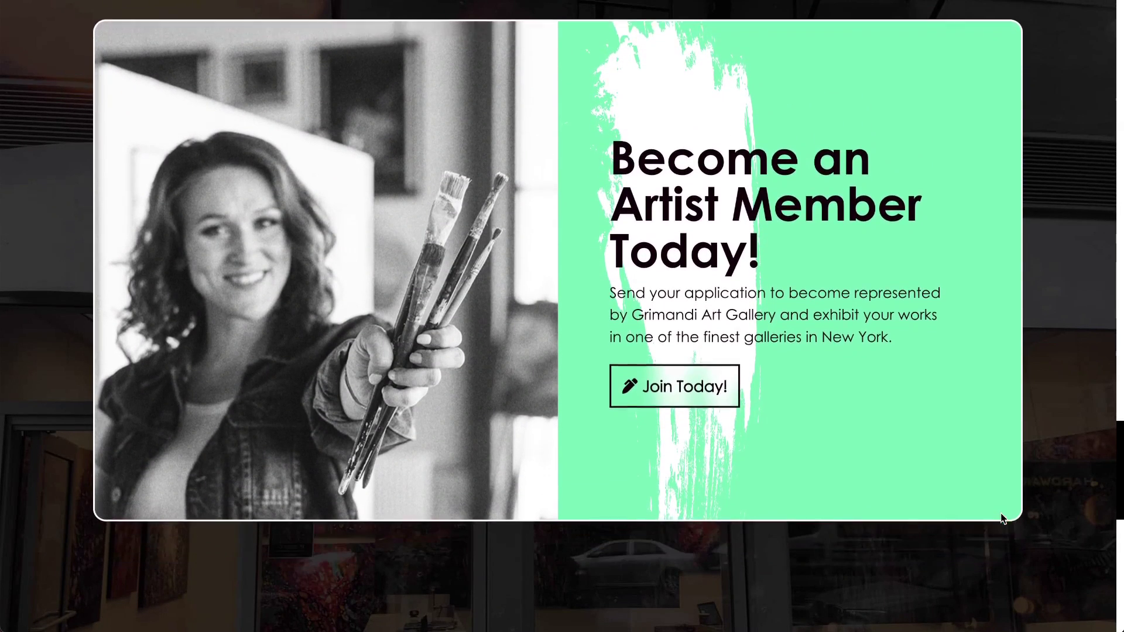
{"action": "scroll", "coordinate": [1003, 518], "scroll_direction": "down", "scroll_amount": 5}
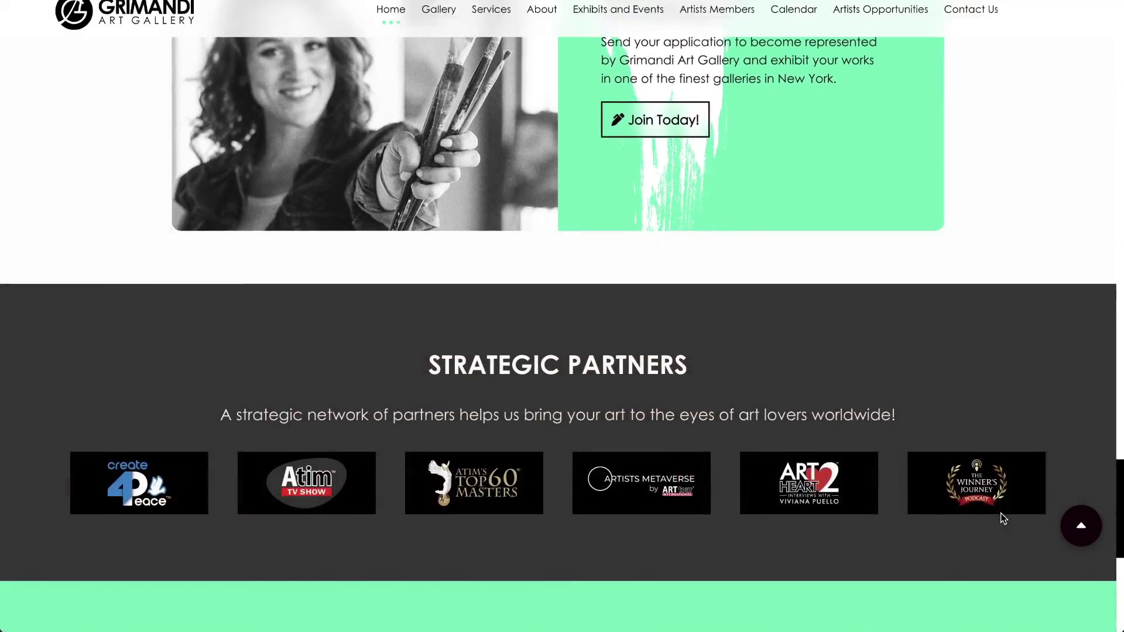
{"action": "scroll", "coordinate": [1002, 518], "scroll_direction": "up", "scroll_amount": 5}
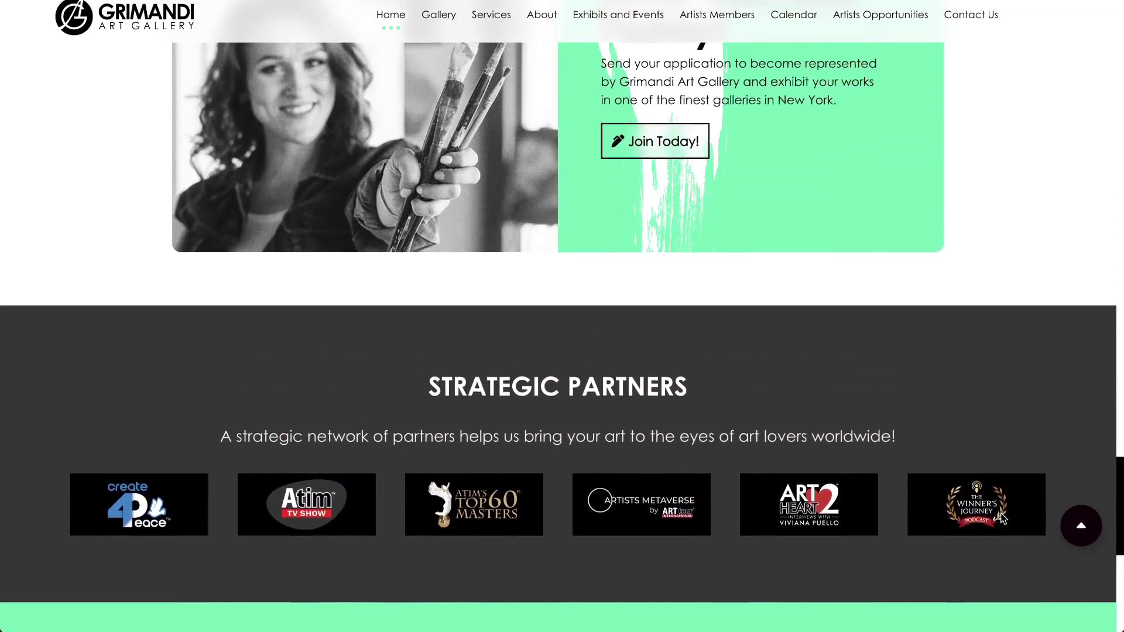
{"action": "scroll", "coordinate": [1002, 519], "scroll_direction": "up", "scroll_amount": 8}
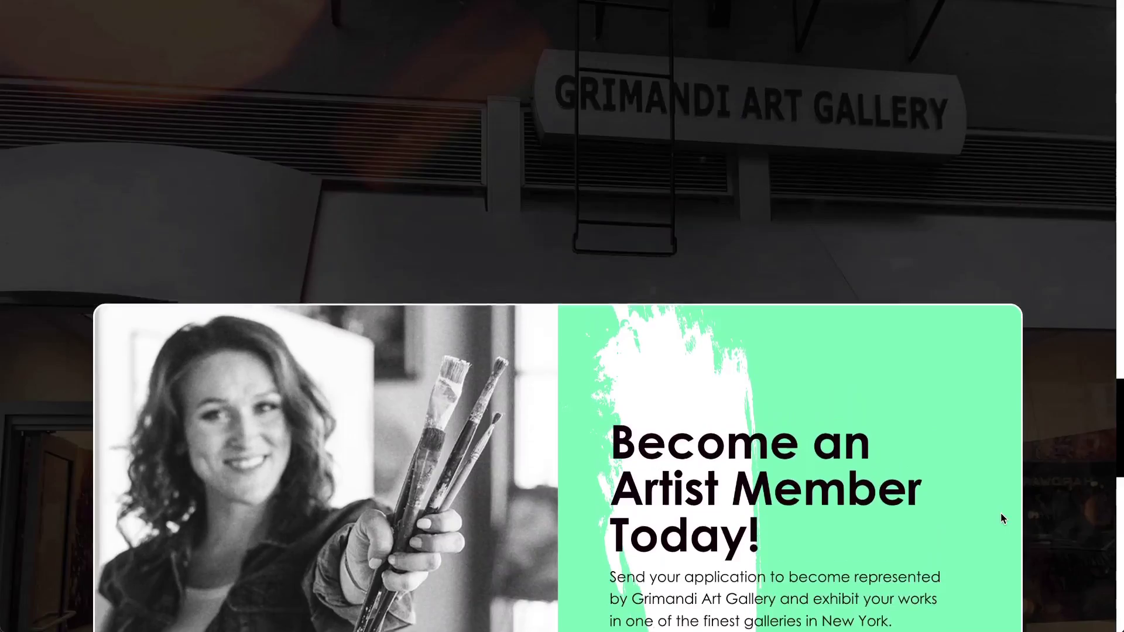
{"action": "scroll", "coordinate": [1001, 519], "scroll_direction": "down", "scroll_amount": 8}
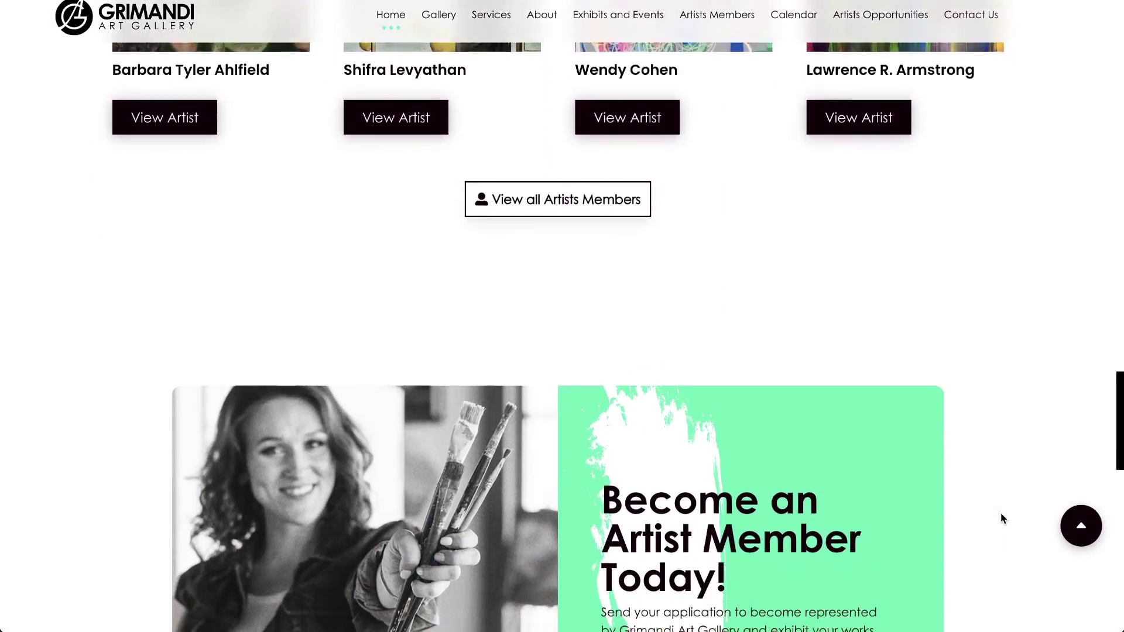
{"action": "scroll", "coordinate": [1000, 513], "scroll_direction": "down", "scroll_amount": 1}
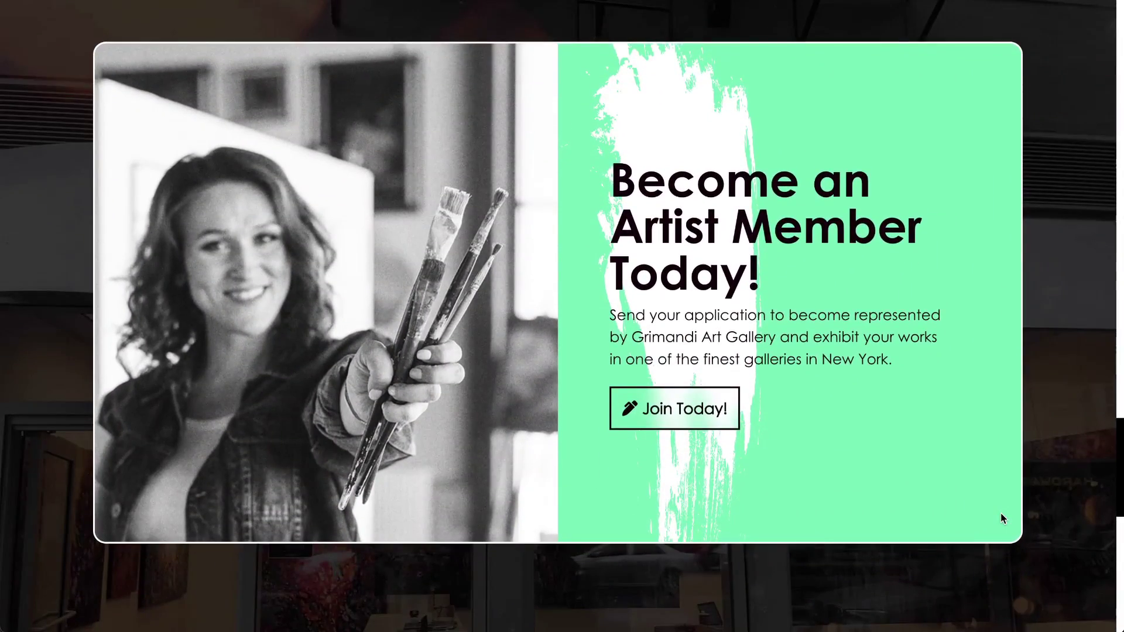
{"action": "scroll", "coordinate": [1000, 513], "scroll_direction": "down", "scroll_amount": 5}
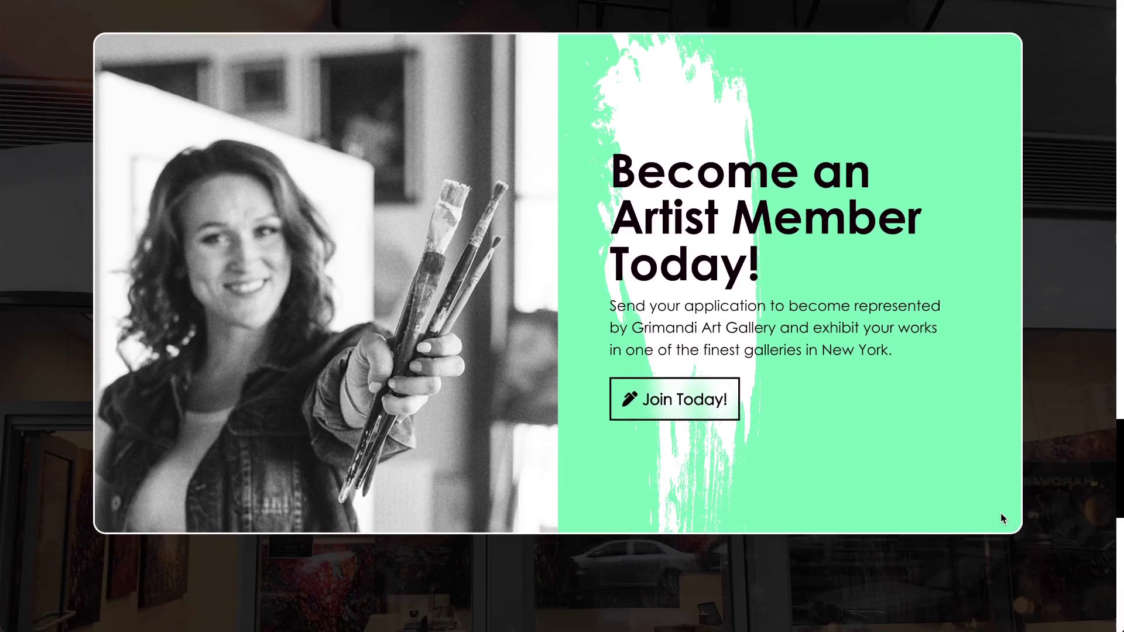
{"action": "scroll", "coordinate": [1004, 519], "scroll_direction": "down", "scroll_amount": 6}
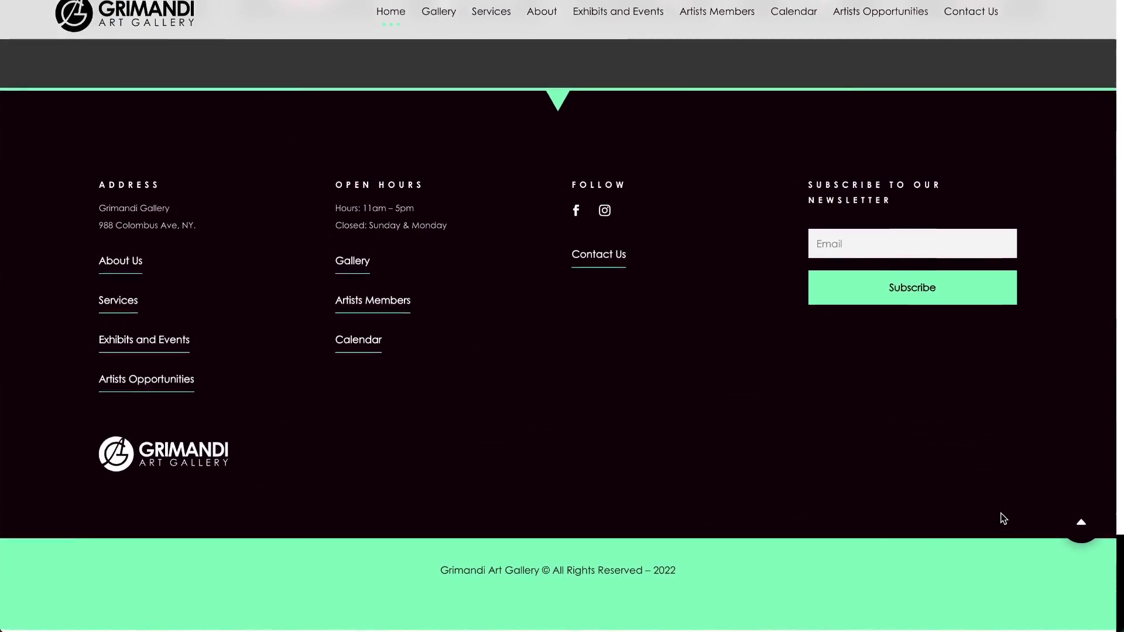
{"action": "scroll", "coordinate": [1004, 518], "scroll_direction": "up", "scroll_amount": 8}
{"action": "scroll", "coordinate": [1004, 518], "scroll_direction": "up", "scroll_amount": 6}
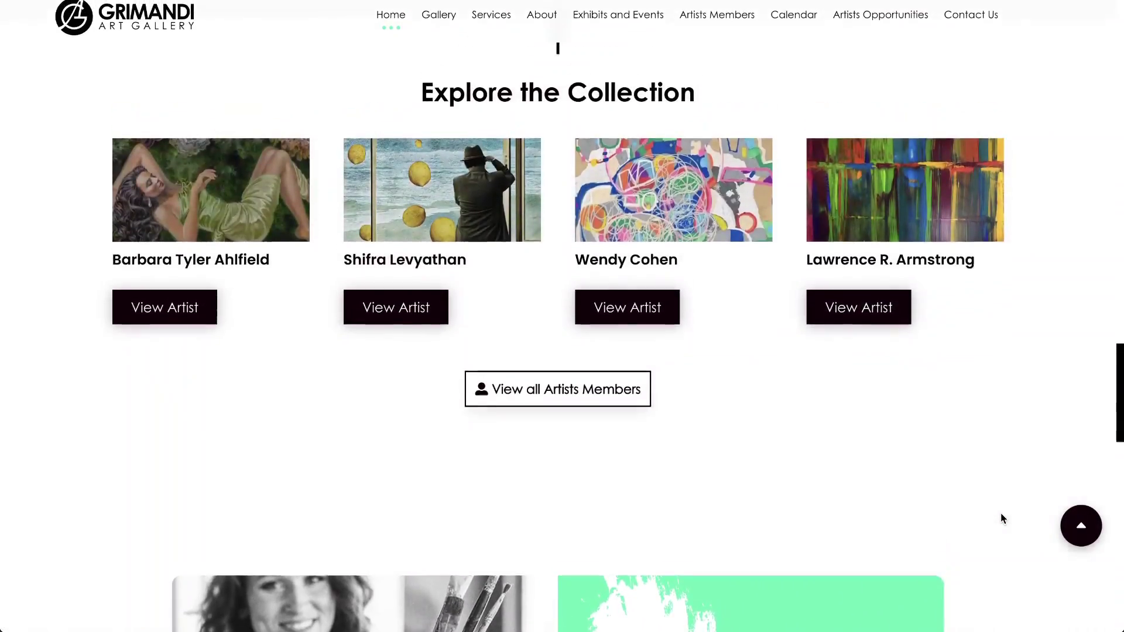
{"action": "scroll", "coordinate": [1000, 513], "scroll_direction": "down", "scroll_amount": 5}
{"action": "scroll", "coordinate": [1041, 532], "scroll_direction": "down", "scroll_amount": 3}
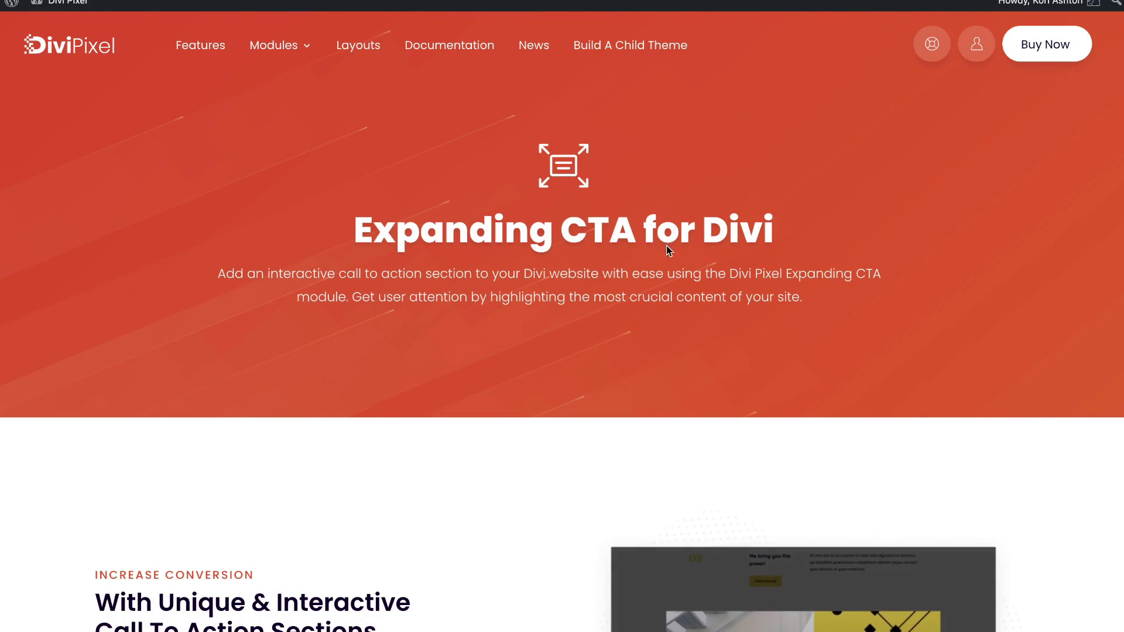
Scroll down through the Expanding CTA for Divi demo examples
{"action": "scroll", "coordinate": [418, 442], "scroll_direction": "down", "scroll_amount": 10}
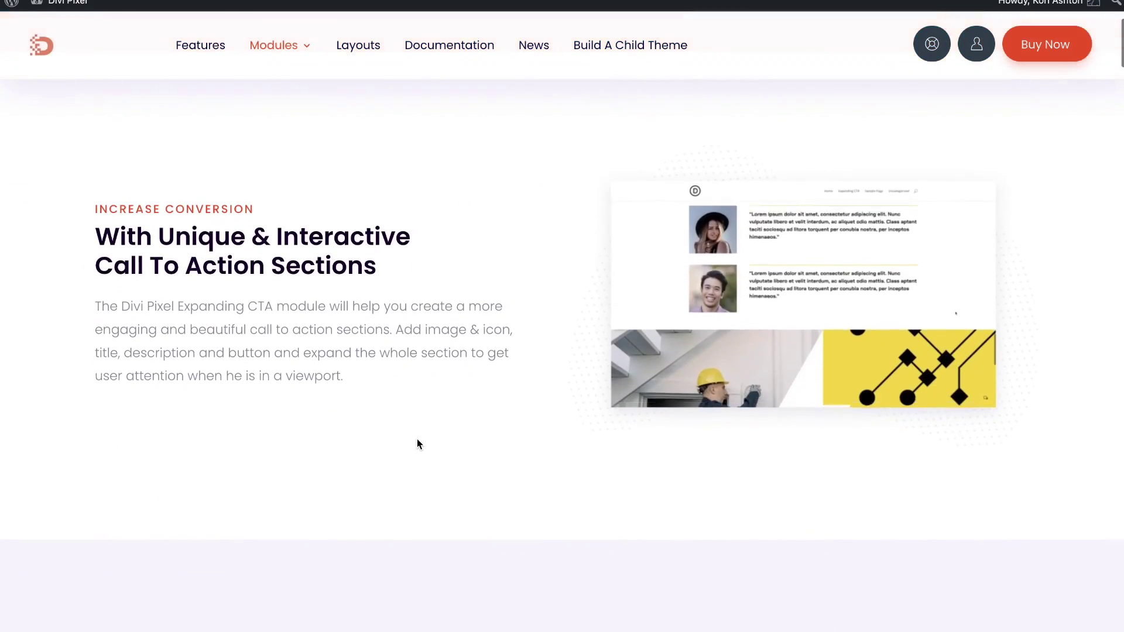
{"action": "scroll", "coordinate": [418, 440], "scroll_direction": "down", "scroll_amount": 8}
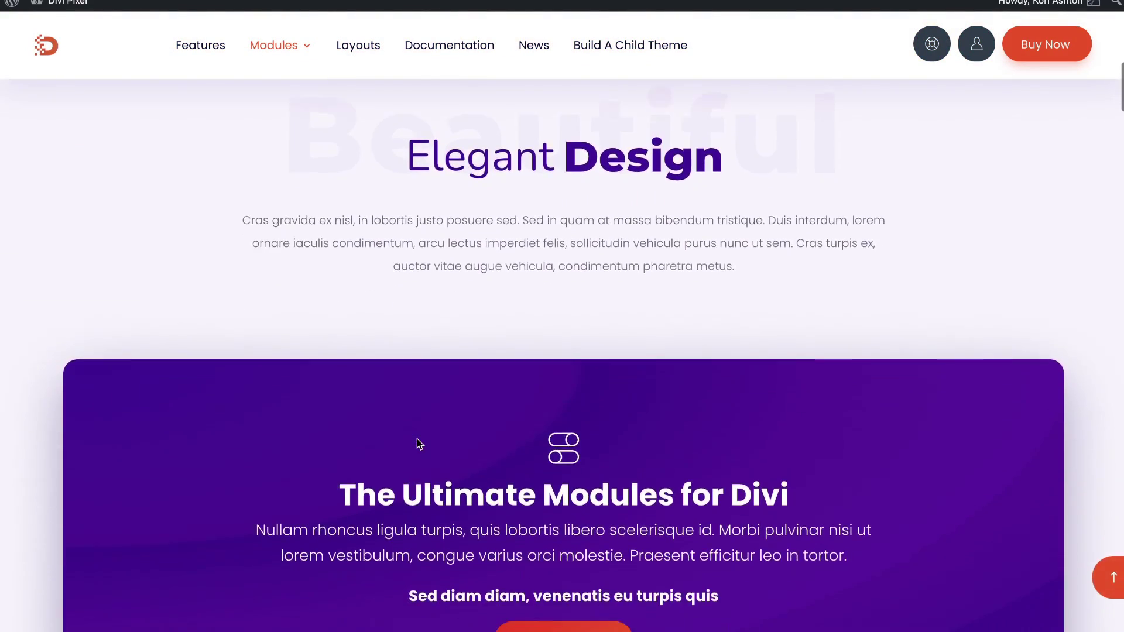
{"action": "scroll", "coordinate": [417, 438], "scroll_direction": "down", "scroll_amount": 2}
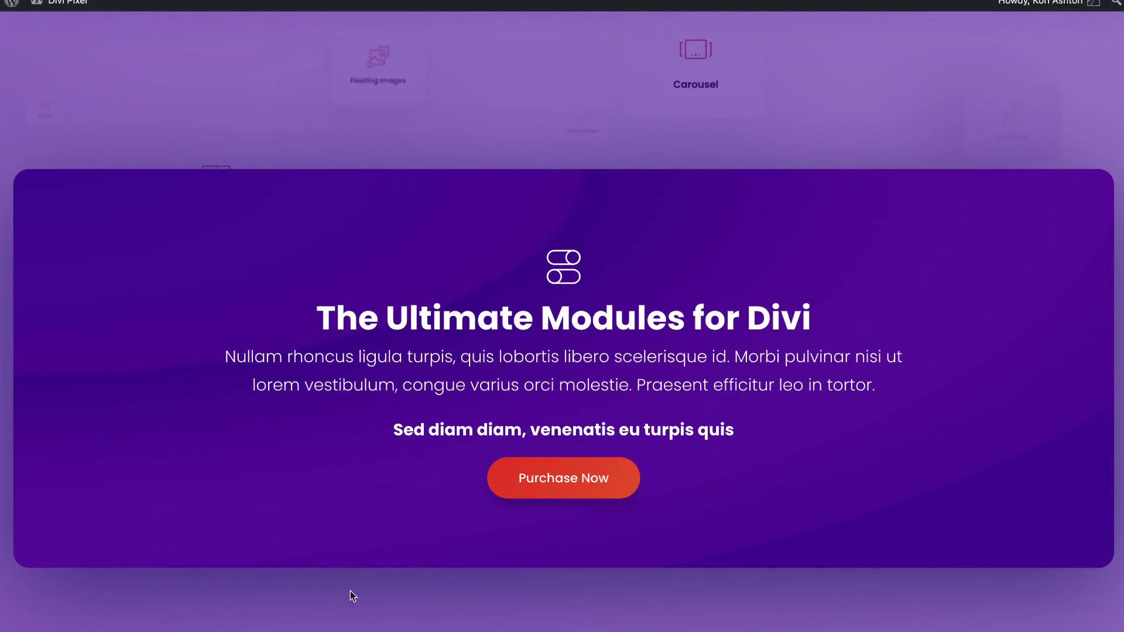
{"action": "scroll", "coordinate": [351, 602], "scroll_direction": "down", "scroll_amount": 8}
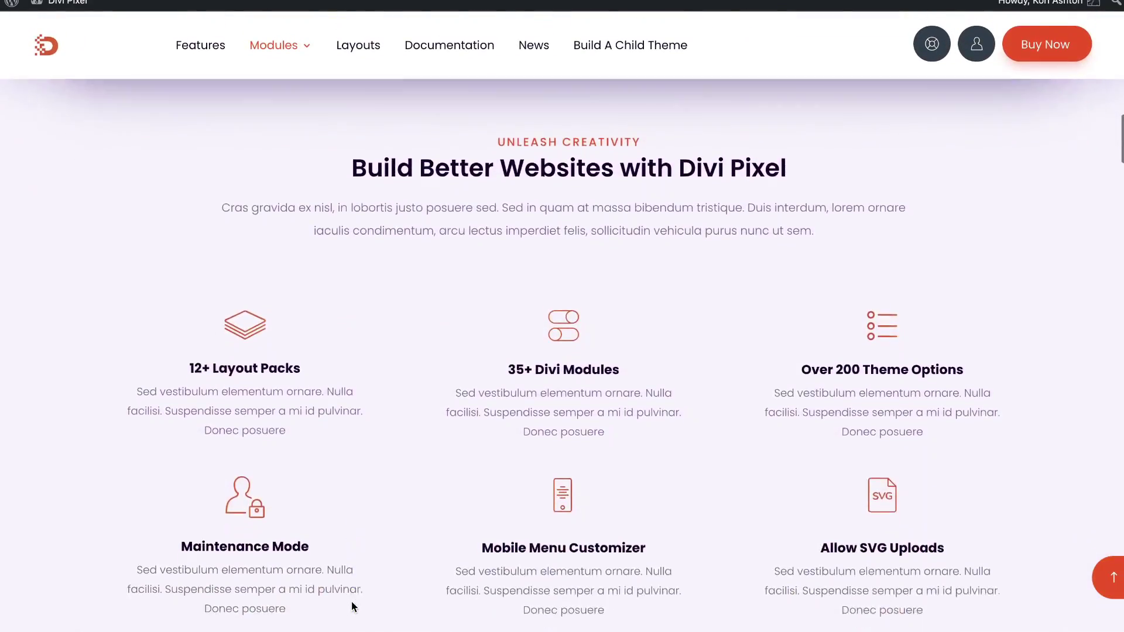
{"action": "scroll", "coordinate": [352, 602], "scroll_direction": "up", "scroll_amount": 10}
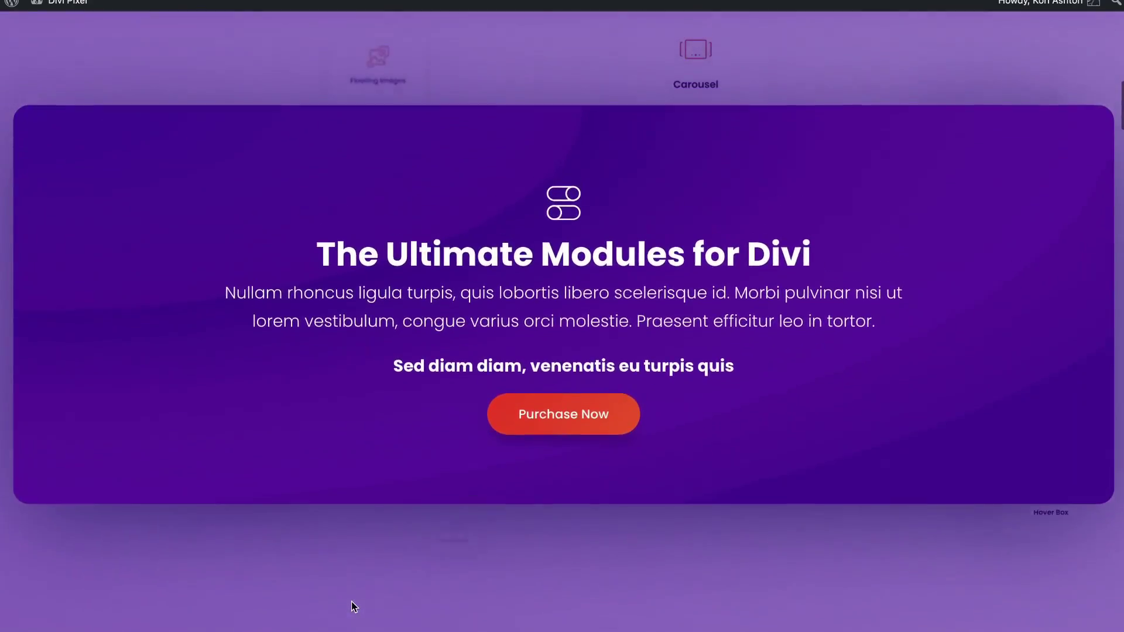
{"action": "scroll", "coordinate": [351, 602], "scroll_direction": "down", "scroll_amount": 5}
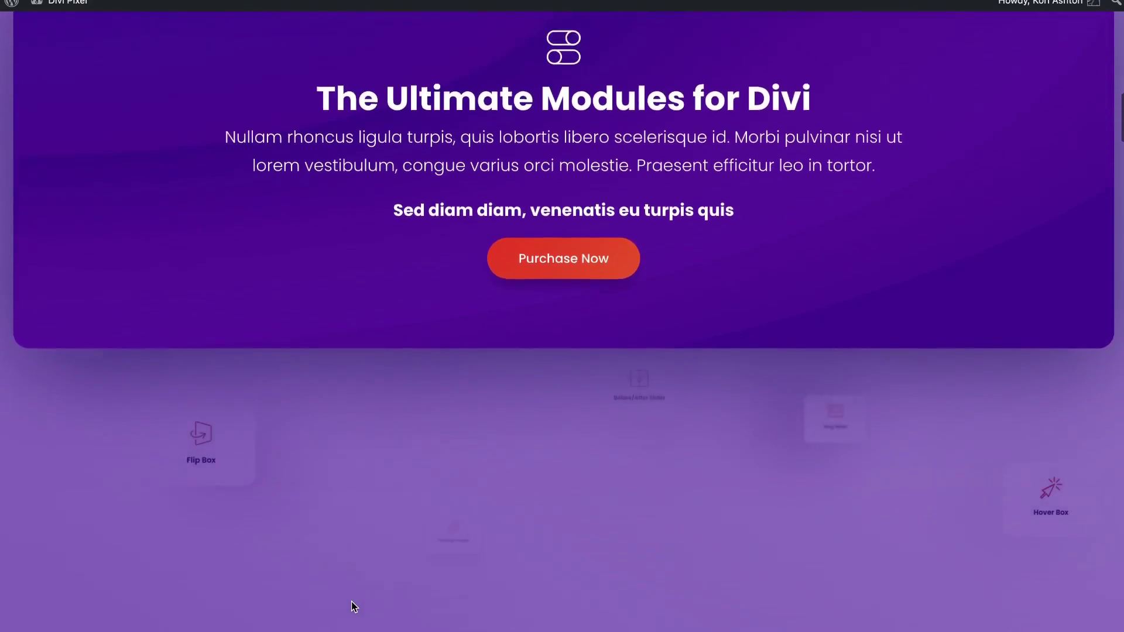
{"action": "scroll", "coordinate": [351, 602], "scroll_direction": "down", "scroll_amount": 15}
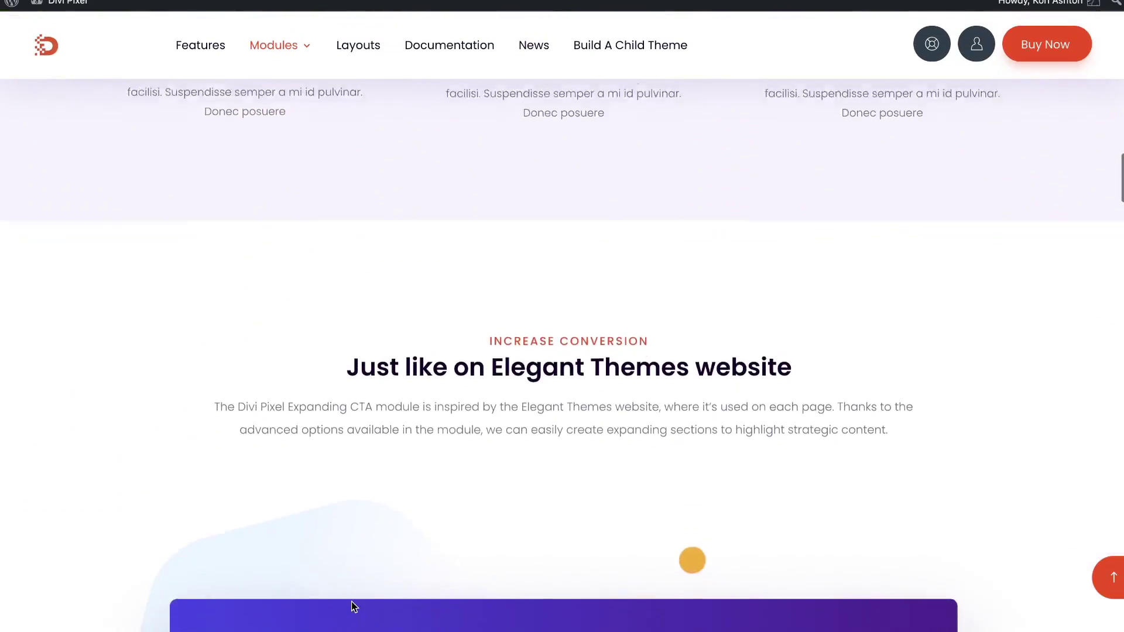
{"action": "scroll", "coordinate": [352, 602], "scroll_direction": "down", "scroll_amount": 6}
{"action": "scroll", "coordinate": [354, 604], "scroll_direction": "down", "scroll_amount": 3}
{"action": "scroll", "coordinate": [354, 606], "scroll_direction": "down", "scroll_amount": 5}
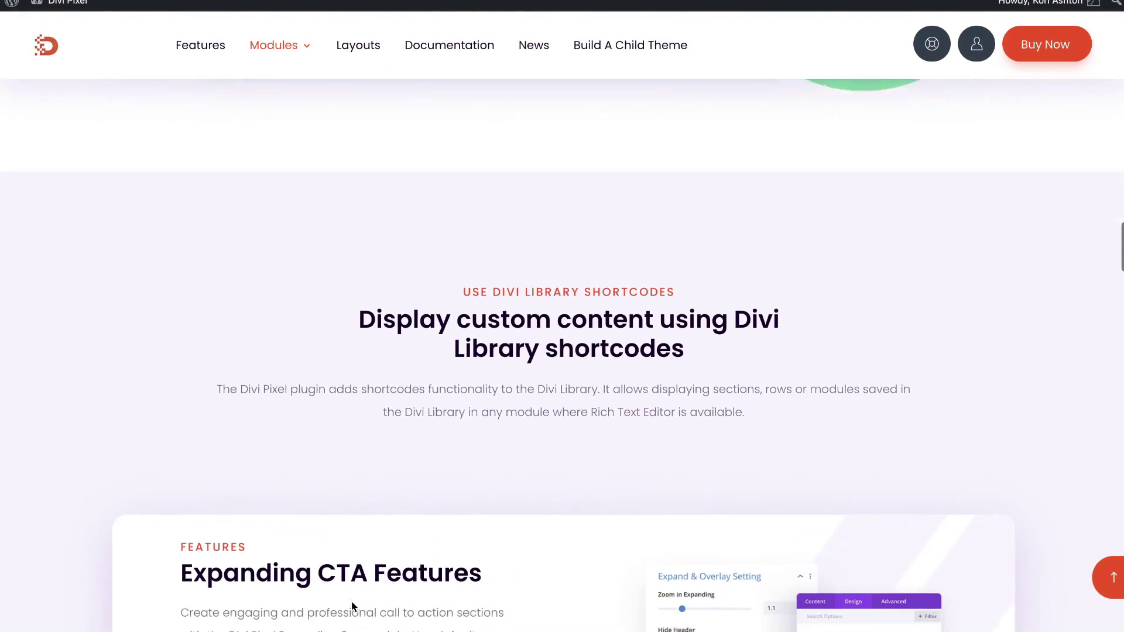
{"action": "scroll", "coordinate": [352, 606], "scroll_direction": "down", "scroll_amount": 5}
Scroll back up to the expanded Demo 1 card, 'The Ultimate Modules for Divi'
{"action": "scroll", "coordinate": [352, 605], "scroll_direction": "up", "scroll_amount": 10}
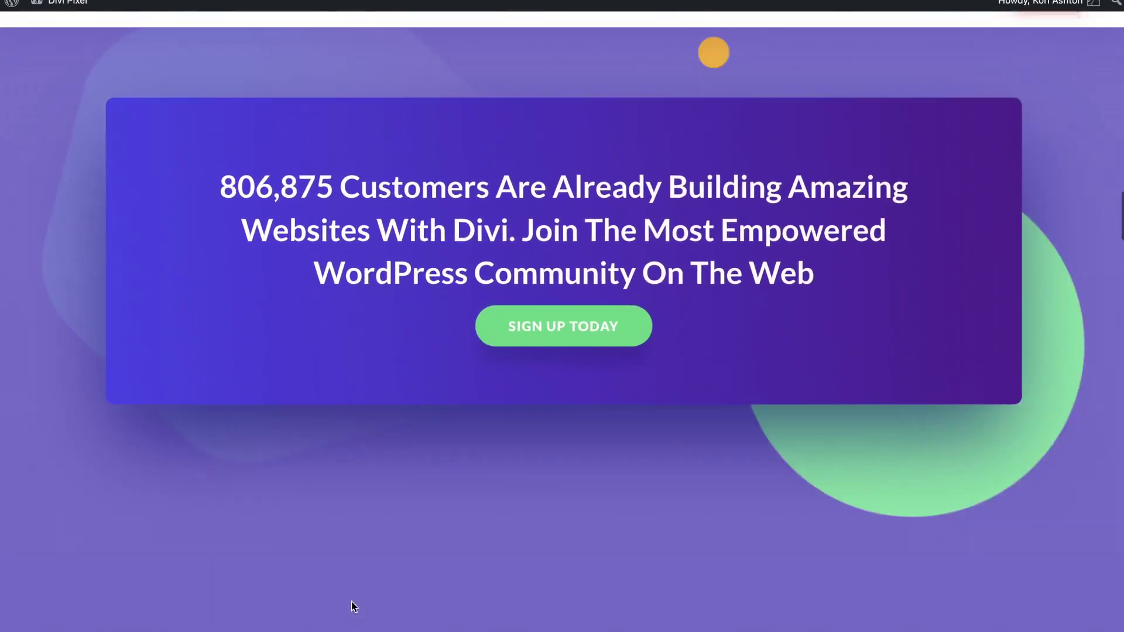
{"action": "scroll", "coordinate": [354, 606], "scroll_direction": "up", "scroll_amount": 2}
{"action": "scroll", "coordinate": [296, 573], "scroll_direction": "up", "scroll_amount": 8}
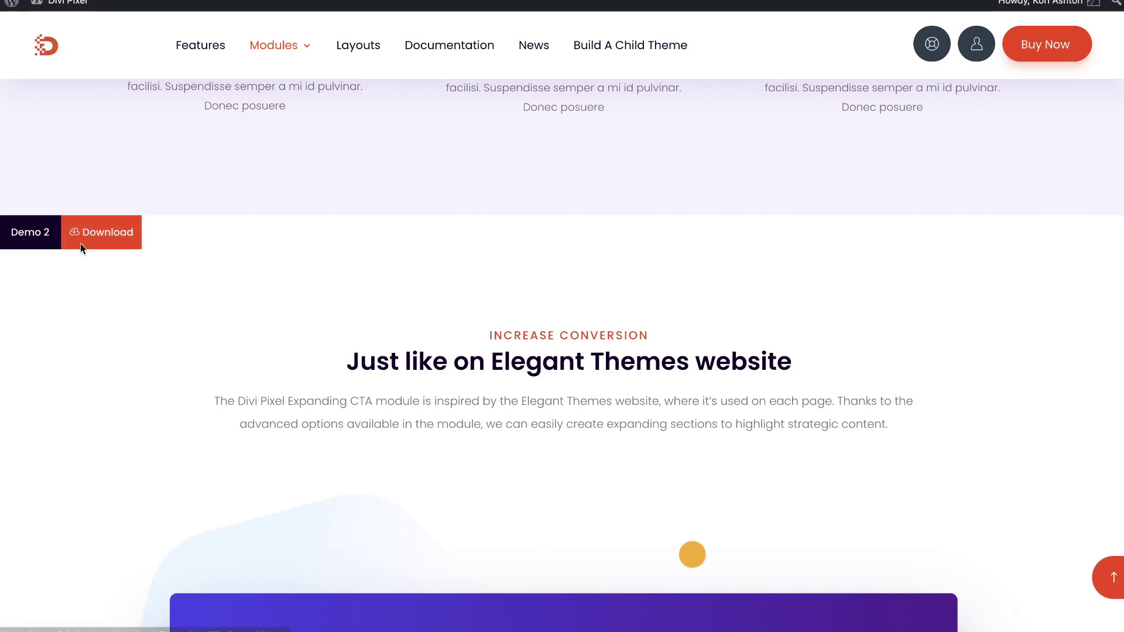
{"action": "scroll", "coordinate": [120, 350], "scroll_direction": "up", "scroll_amount": 12}
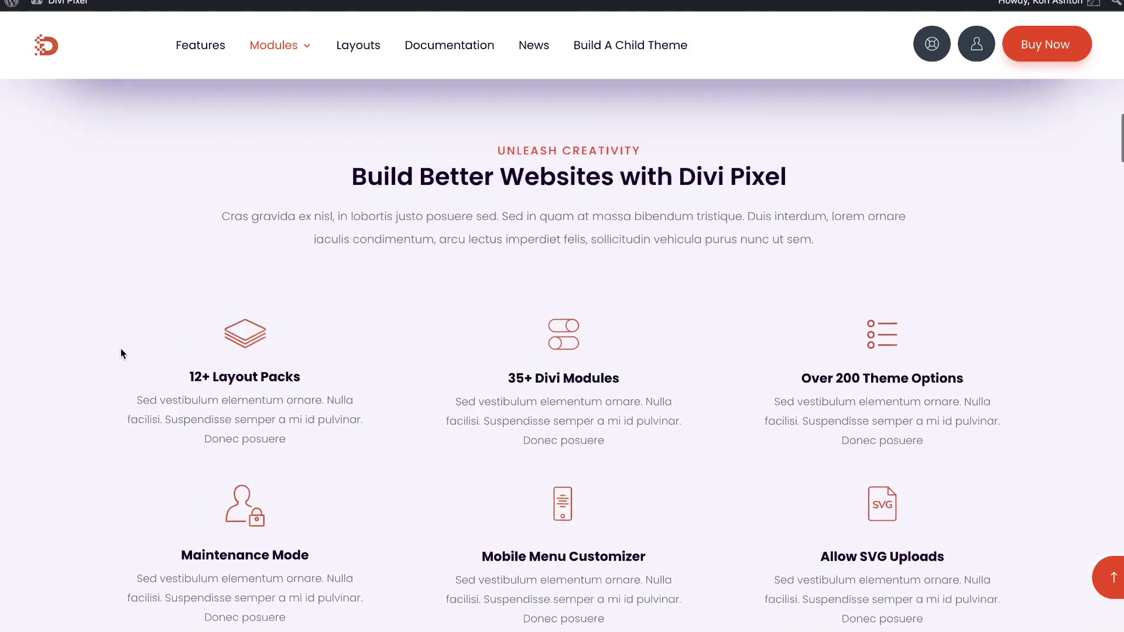
{"action": "scroll", "coordinate": [121, 350], "scroll_direction": "up", "scroll_amount": 10}
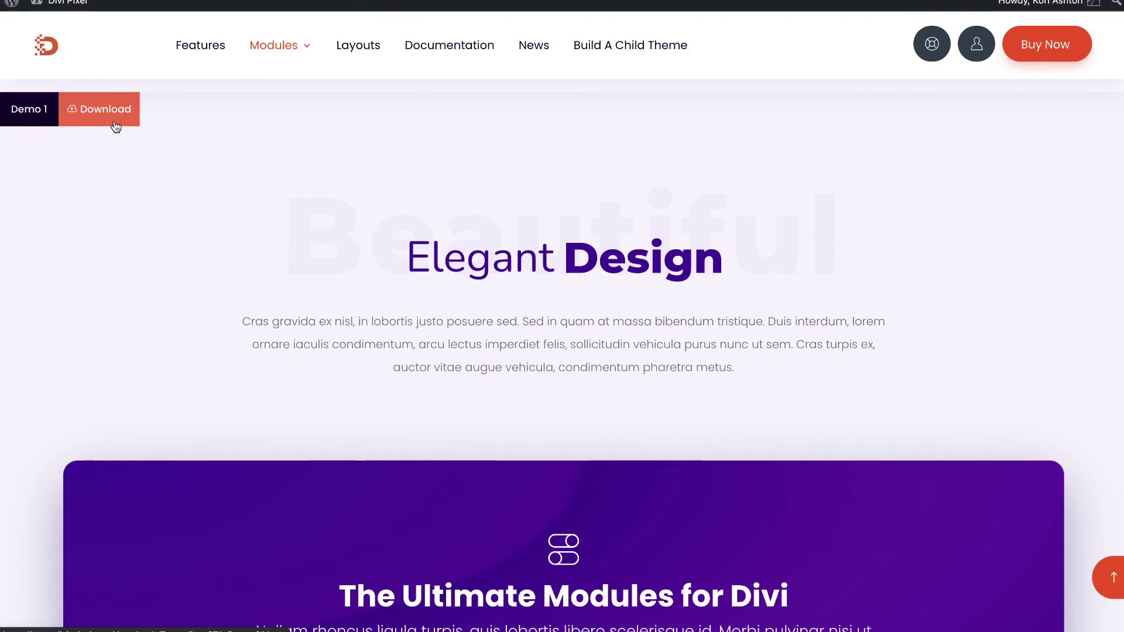
{"action": "scroll", "coordinate": [212, 310], "scroll_direction": "down", "scroll_amount": 6}
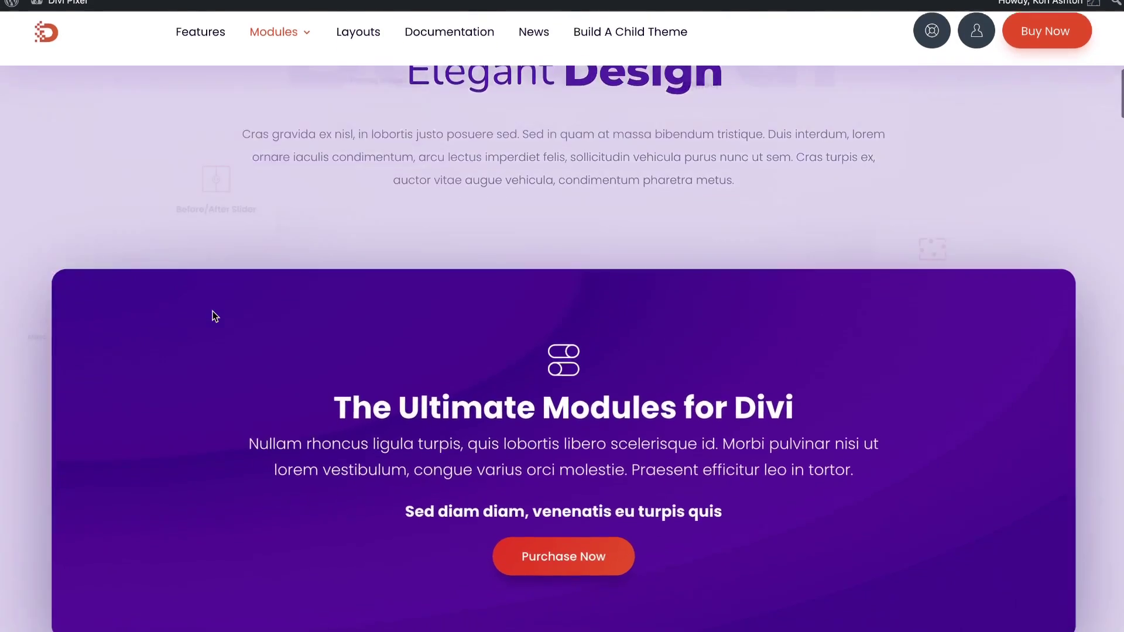
{"action": "scroll", "coordinate": [213, 312], "scroll_direction": "down", "scroll_amount": 1}
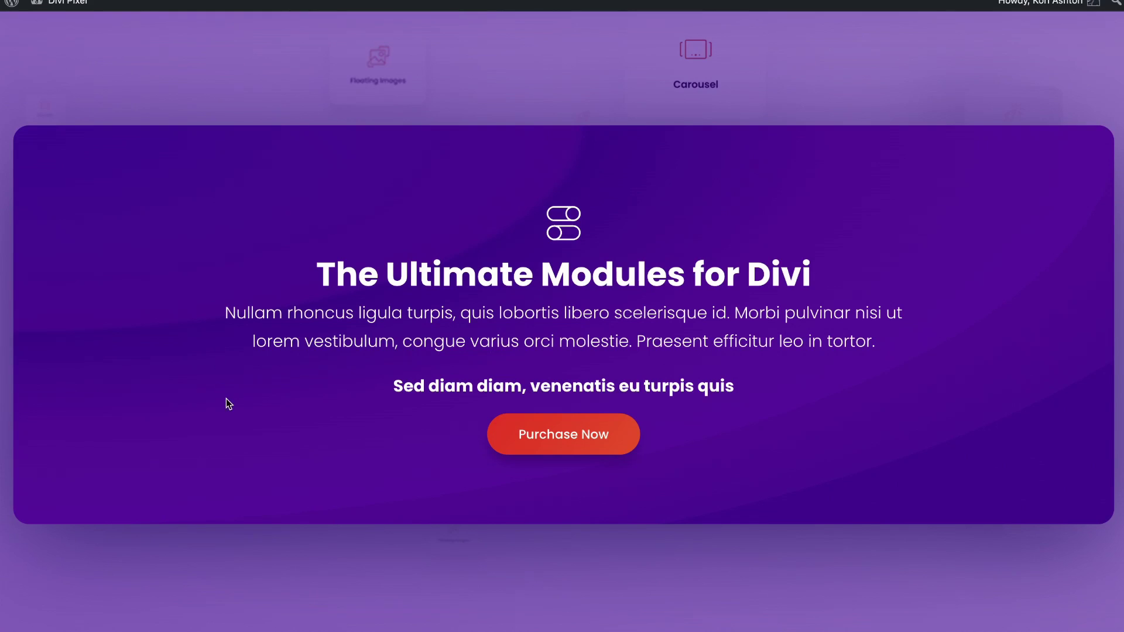
{"action": "scroll", "coordinate": [229, 404], "scroll_direction": "up", "scroll_amount": 8}
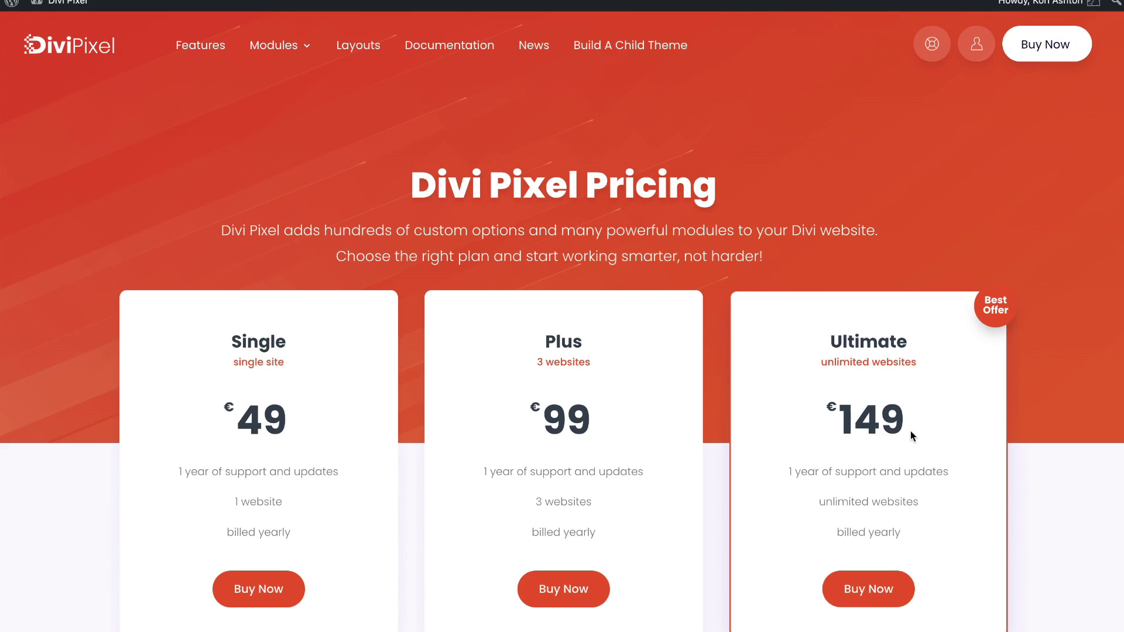
Go to the WordPress Add Plugins screen via Plugins > Add New
{"action": "mouse_move", "coordinate": [270, 48]}
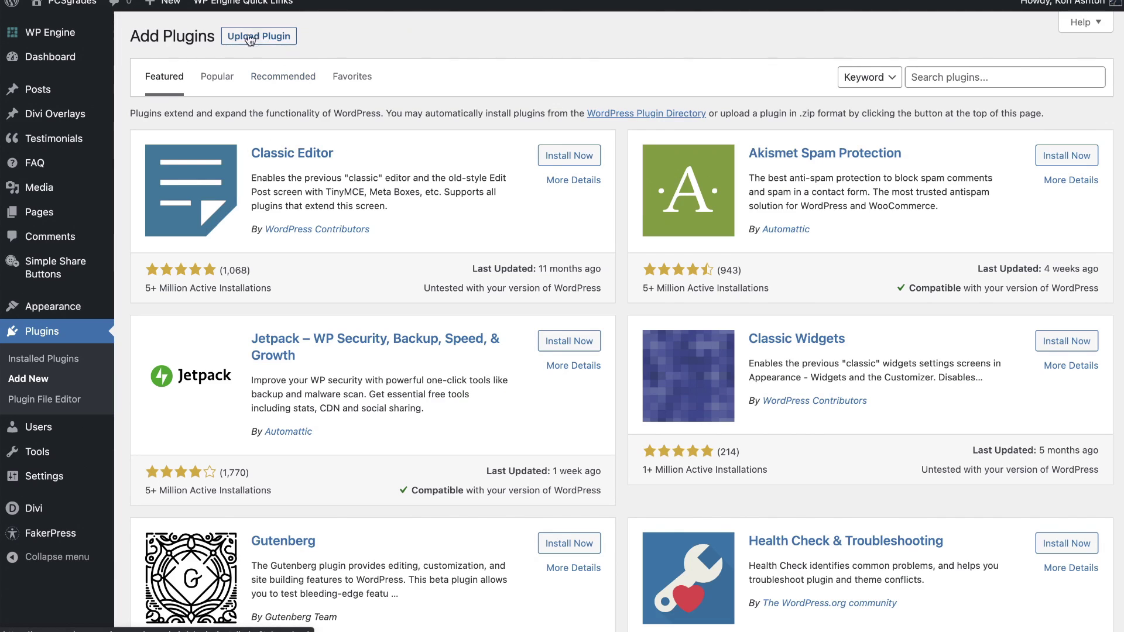
Upload the Divi Pixel plugin zip, install it and activate it
{"action": "left_click", "coordinate": [248, 40]}
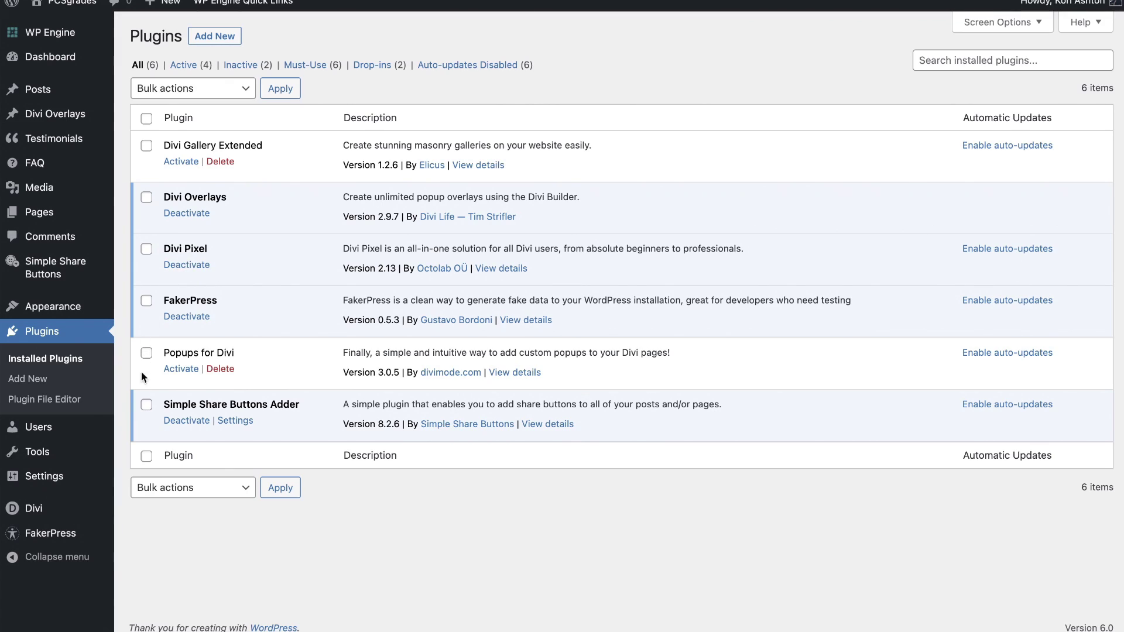
{"action": "mouse_move", "coordinate": [46, 511]}
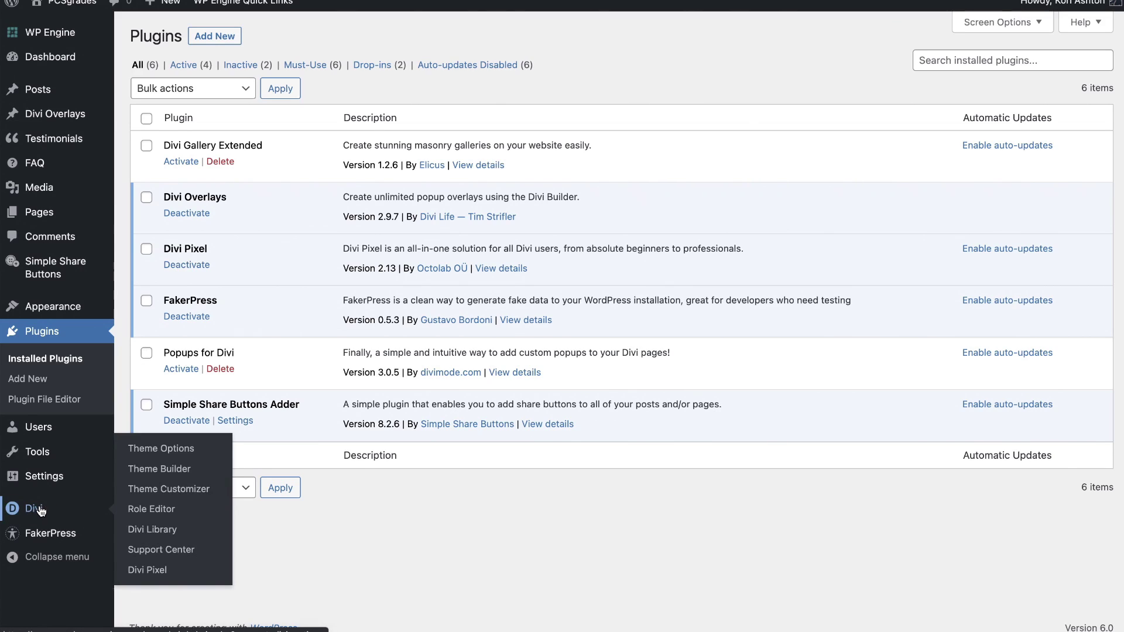
Open Divi > Divi Pixel, review General Settings, then view the License Key and Reset panel
{"action": "left_click", "coordinate": [147, 571]}
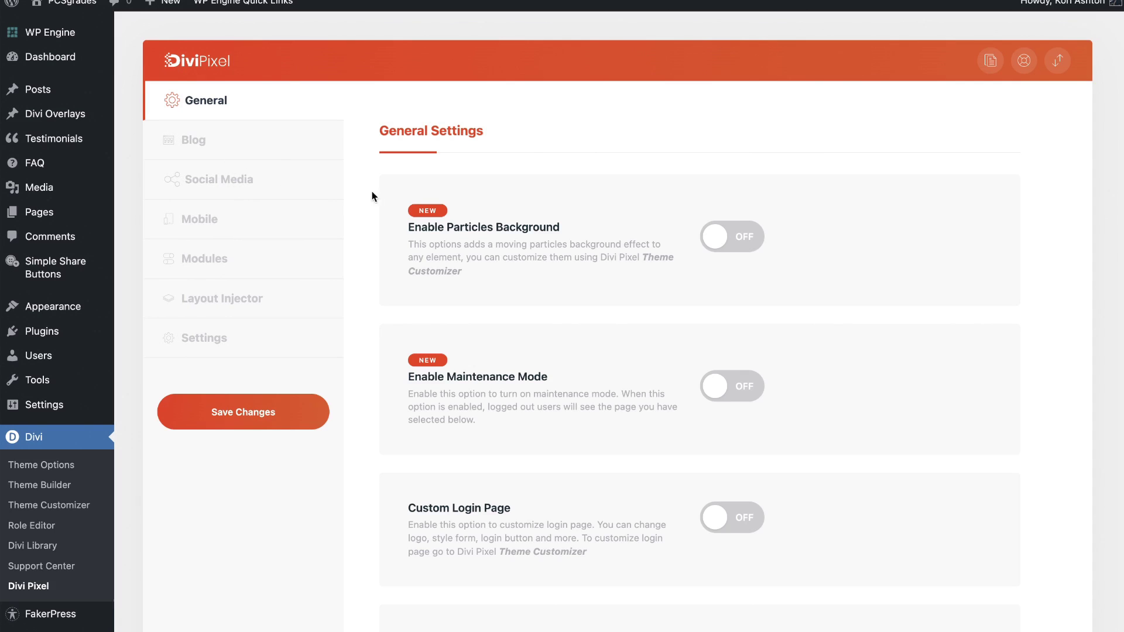
{"action": "scroll", "coordinate": [615, 448], "scroll_direction": "down", "scroll_amount": 9}
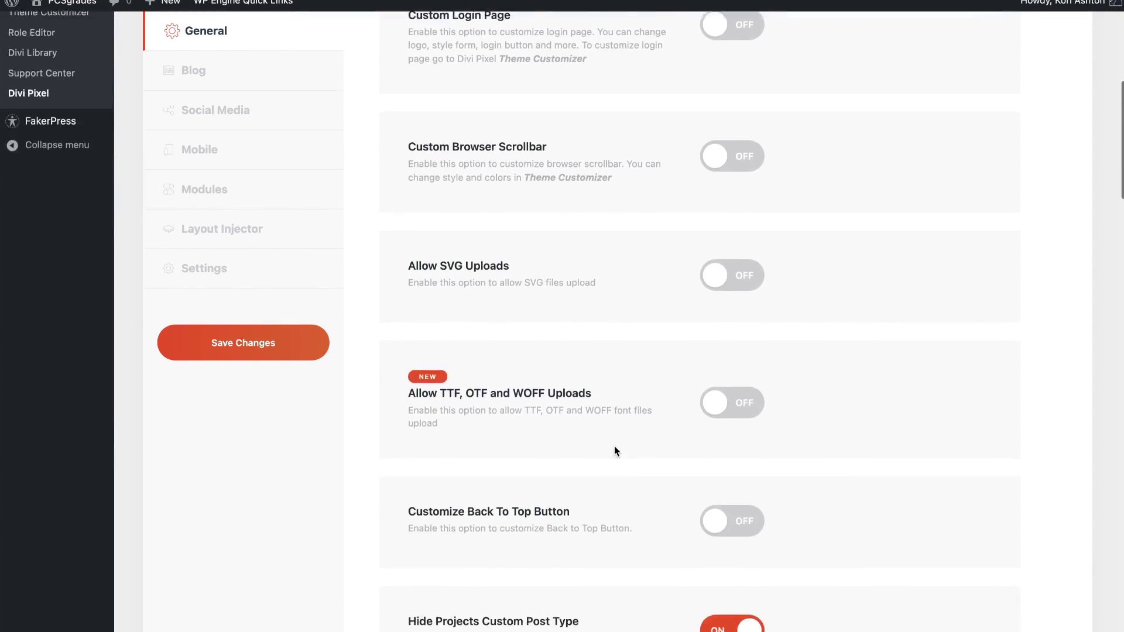
{"action": "scroll", "coordinate": [613, 446], "scroll_direction": "up", "scroll_amount": 9}
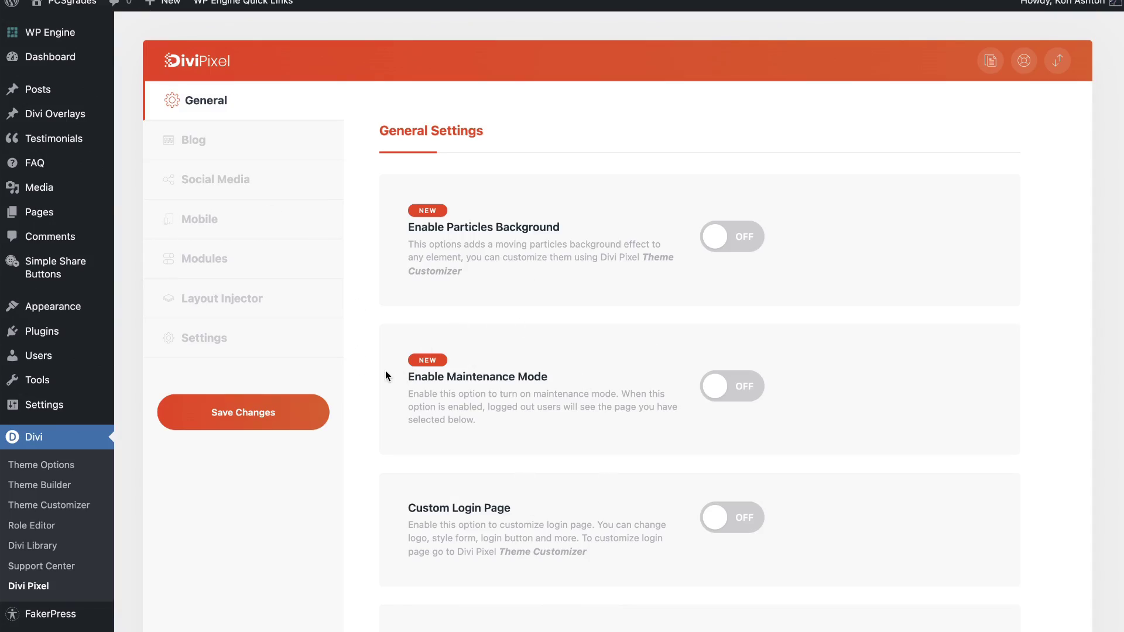
{"action": "left_click", "coordinate": [306, 346]}
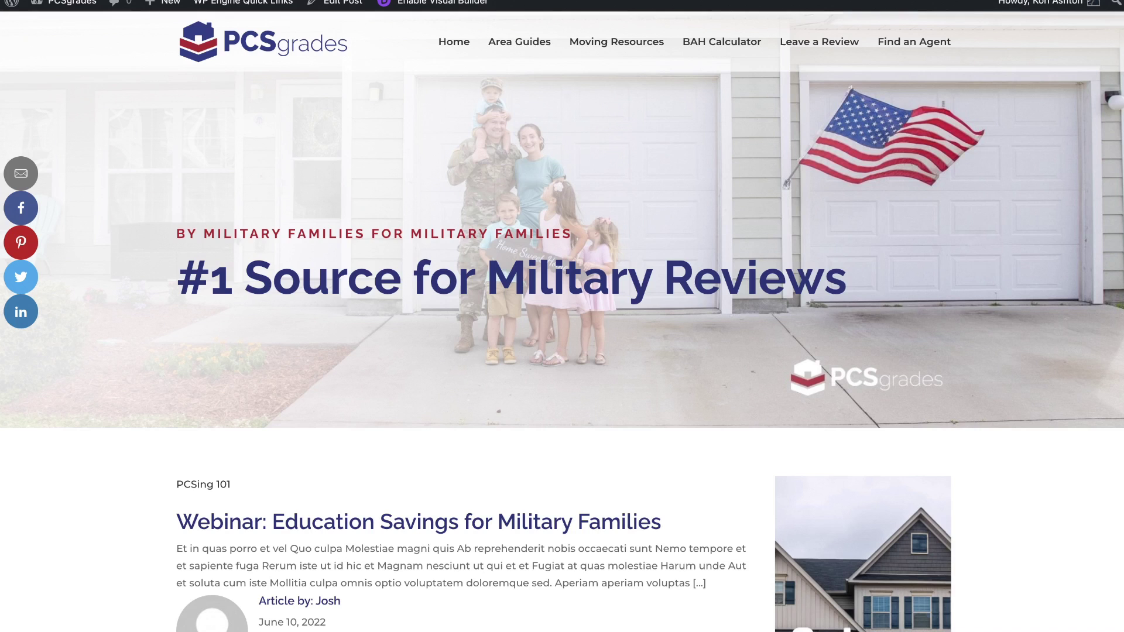
Scroll the blog post down to the 'Find Your Military-Friendly Real Estate Agent' banner
{"action": "scroll", "coordinate": [418, 407], "scroll_direction": "down", "scroll_amount": 10}
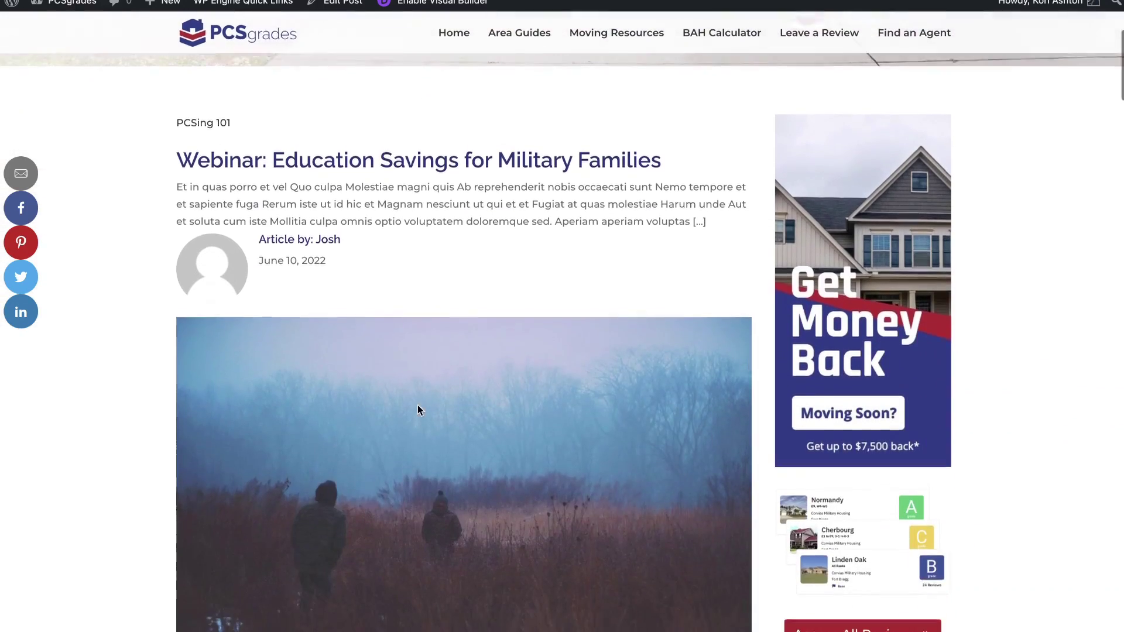
{"action": "scroll", "coordinate": [417, 405], "scroll_direction": "down", "scroll_amount": 15}
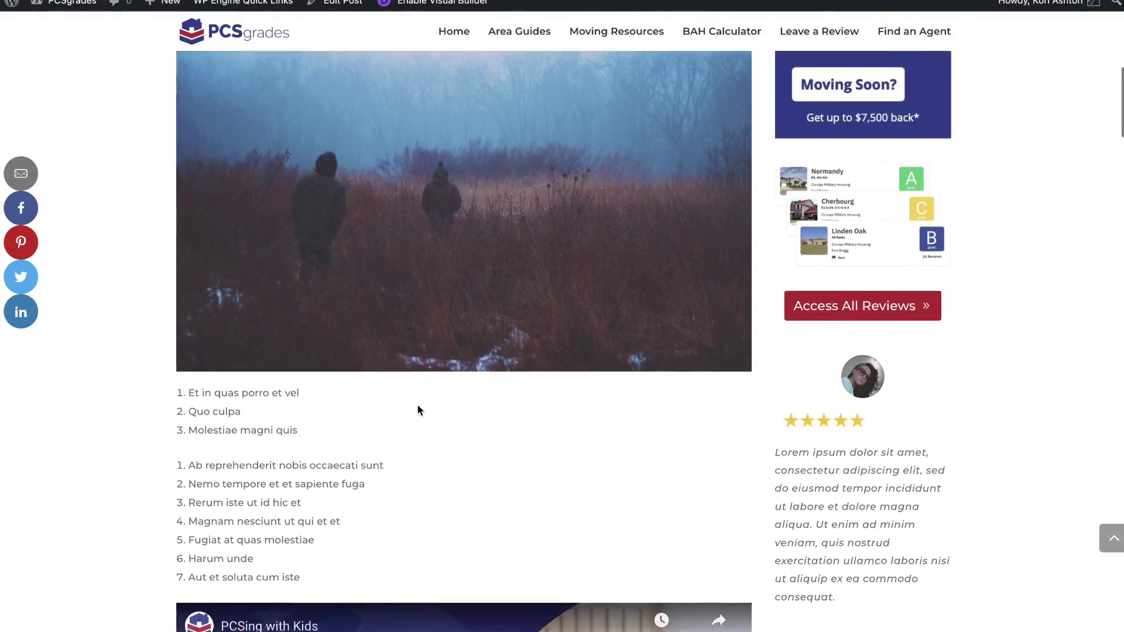
{"action": "scroll", "coordinate": [418, 405], "scroll_direction": "down", "scroll_amount": 15}
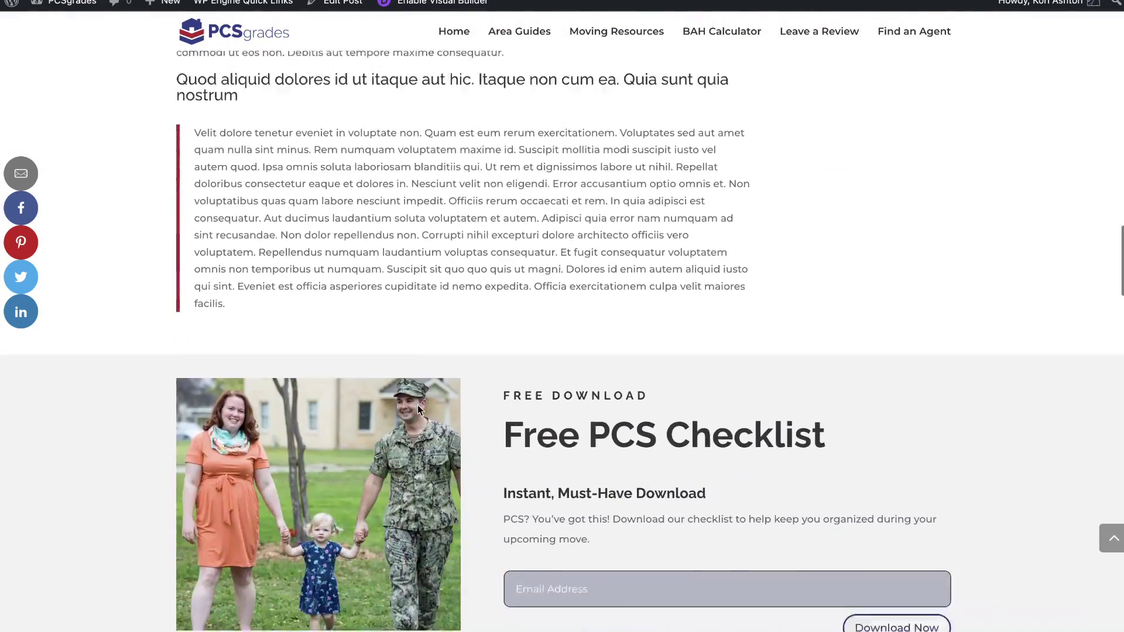
{"action": "scroll", "coordinate": [417, 405], "scroll_direction": "down", "scroll_amount": 10}
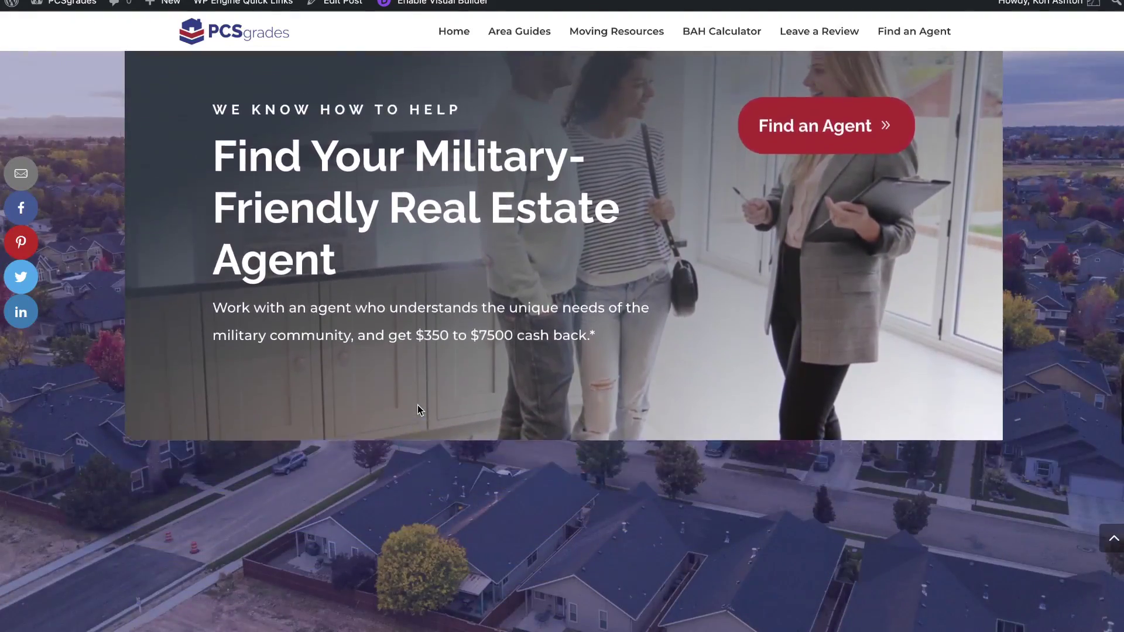
{"action": "scroll", "coordinate": [417, 405], "scroll_direction": "up", "scroll_amount": 5}
{"action": "scroll", "coordinate": [418, 406], "scroll_direction": "up", "scroll_amount": 10}
{"action": "scroll", "coordinate": [418, 405], "scroll_direction": "down", "scroll_amount": 3}
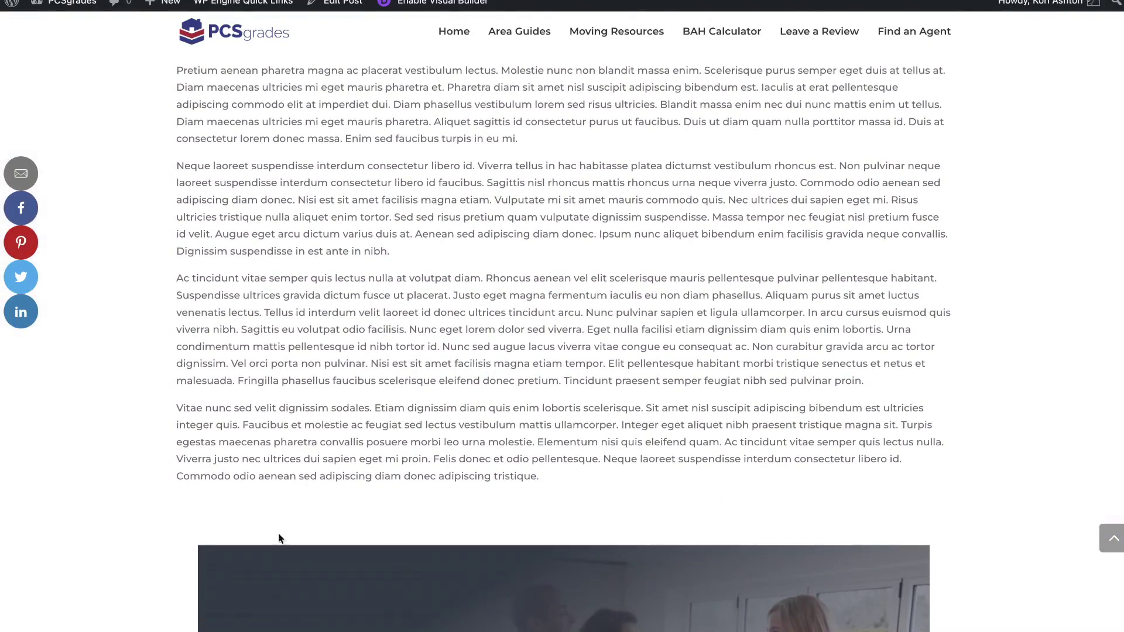
{"action": "scroll", "coordinate": [331, 460], "scroll_direction": "down", "scroll_amount": 8}
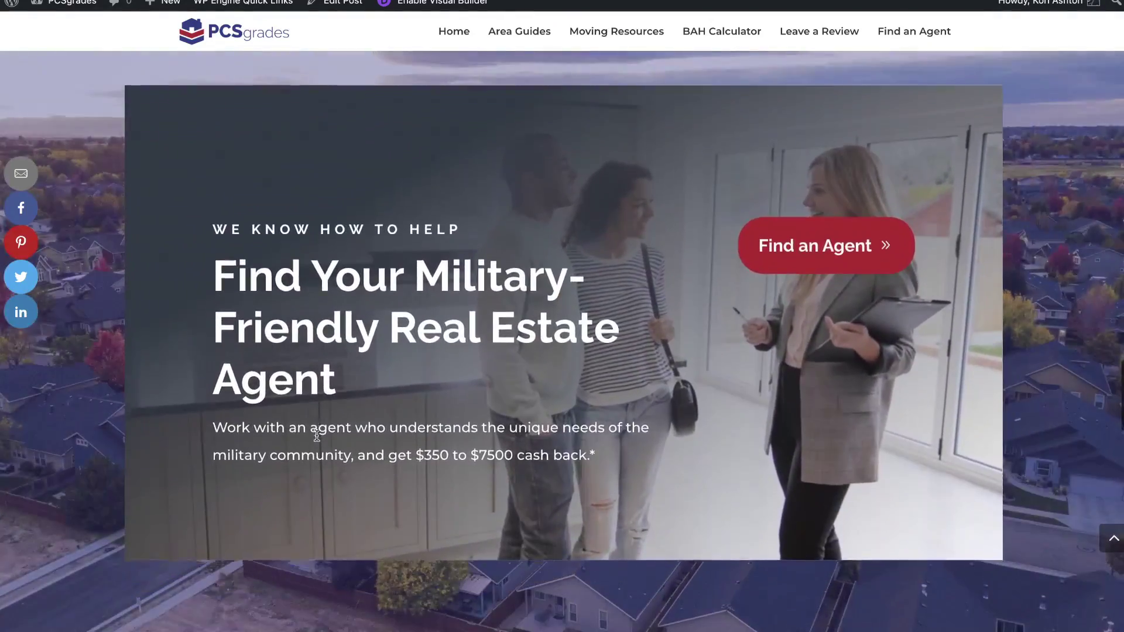
{"action": "scroll", "coordinate": [317, 435], "scroll_direction": "down", "scroll_amount": 6}
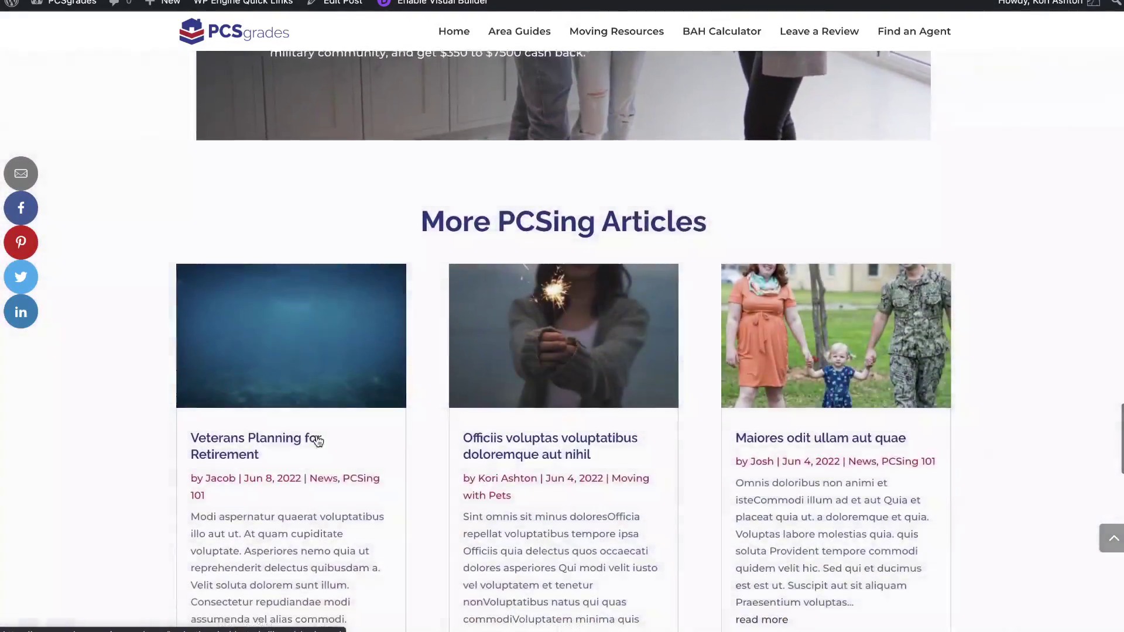
{"action": "scroll", "coordinate": [316, 439], "scroll_direction": "up", "scroll_amount": 8}
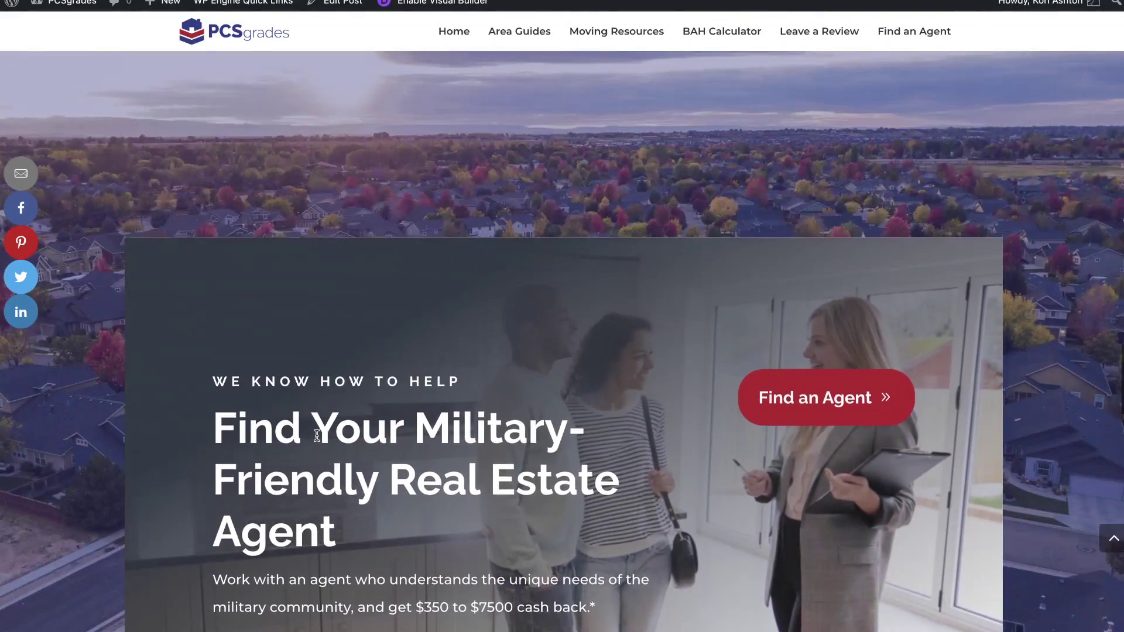
{"action": "scroll", "coordinate": [317, 435], "scroll_direction": "up", "scroll_amount": 3}
{"action": "scroll", "coordinate": [317, 435], "scroll_direction": "down", "scroll_amount": 3}
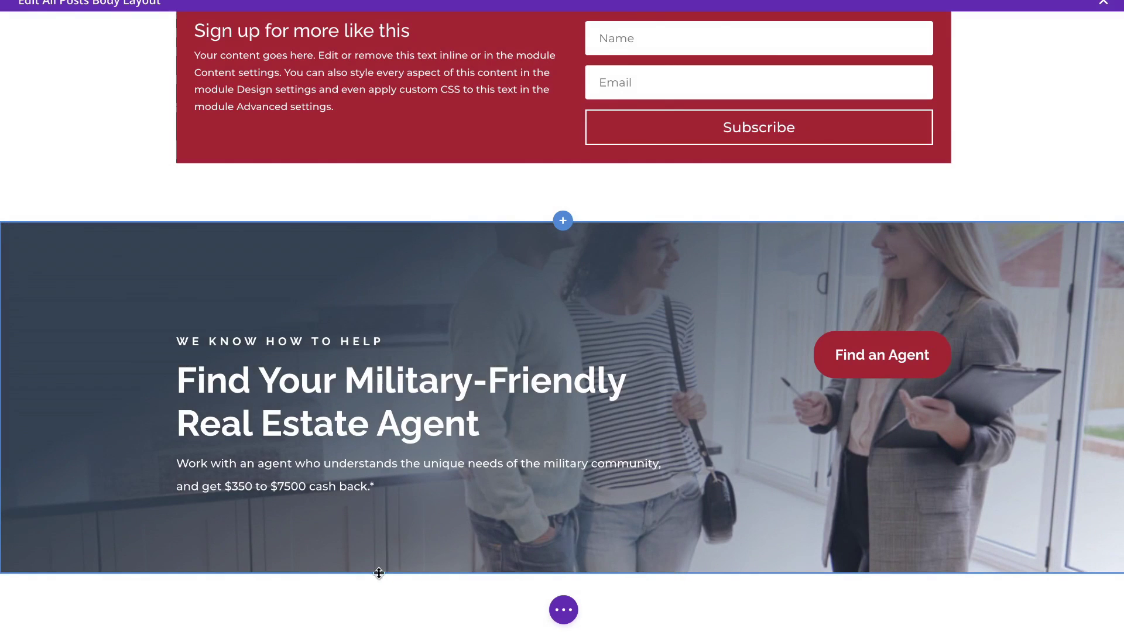
Save the Military-Friendly Real Estate Agent call-to-action section to the Divi Library as FindYourAgent_Layout
{"action": "scroll", "coordinate": [380, 577], "scroll_direction": "down", "scroll_amount": 1}
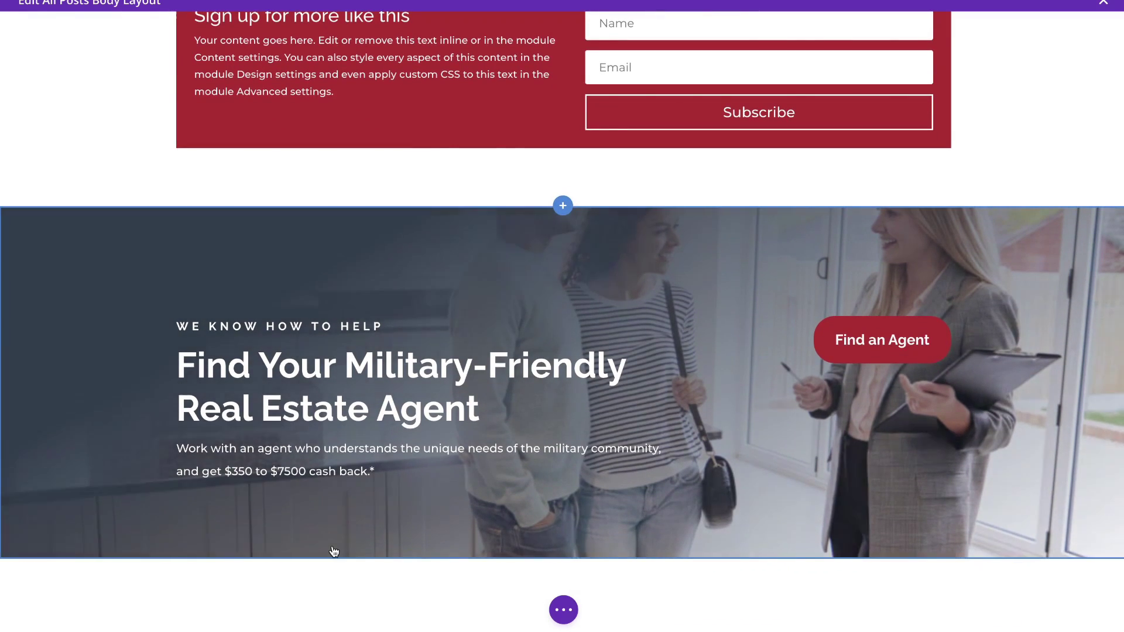
{"action": "scroll", "coordinate": [334, 550], "scroll_direction": "up", "scroll_amount": 1}
{"action": "scroll", "coordinate": [334, 552], "scroll_direction": "down", "scroll_amount": 1}
{"action": "mouse_move", "coordinate": [35, 223]}
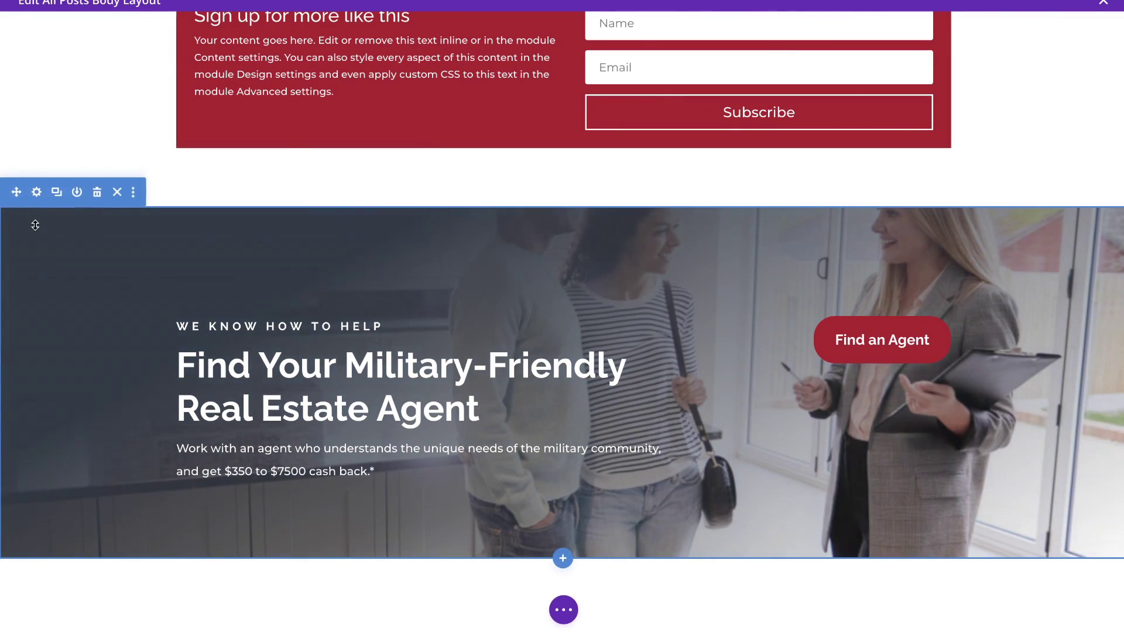
{"action": "left_click", "coordinate": [76, 193]}
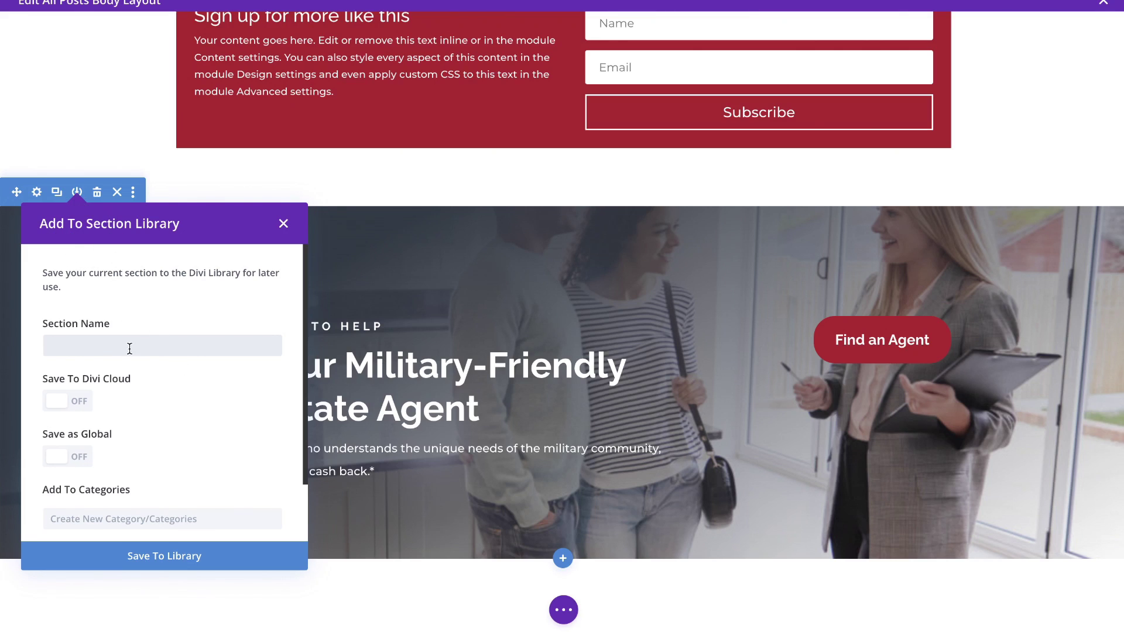
{"action": "left_click", "coordinate": [284, 224]}
{"action": "scroll", "coordinate": [251, 219], "scroll_direction": "up", "scroll_amount": 2}
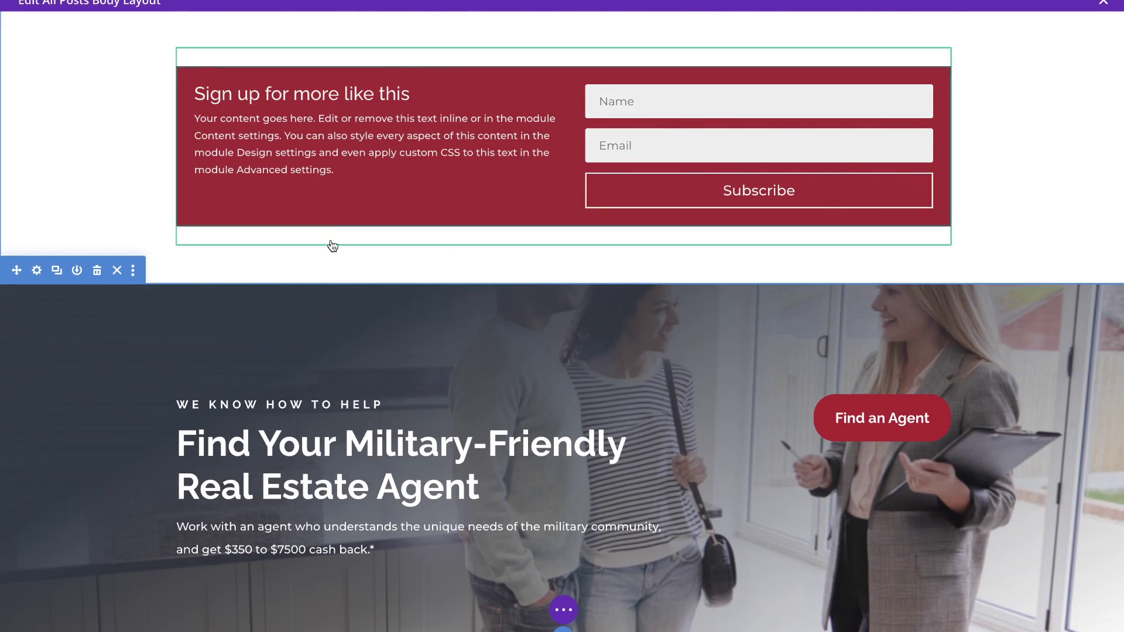
{"action": "scroll", "coordinate": [322, 261], "scroll_direction": "up", "scroll_amount": 5}
{"action": "scroll", "coordinate": [325, 262], "scroll_direction": "up", "scroll_amount": 4}
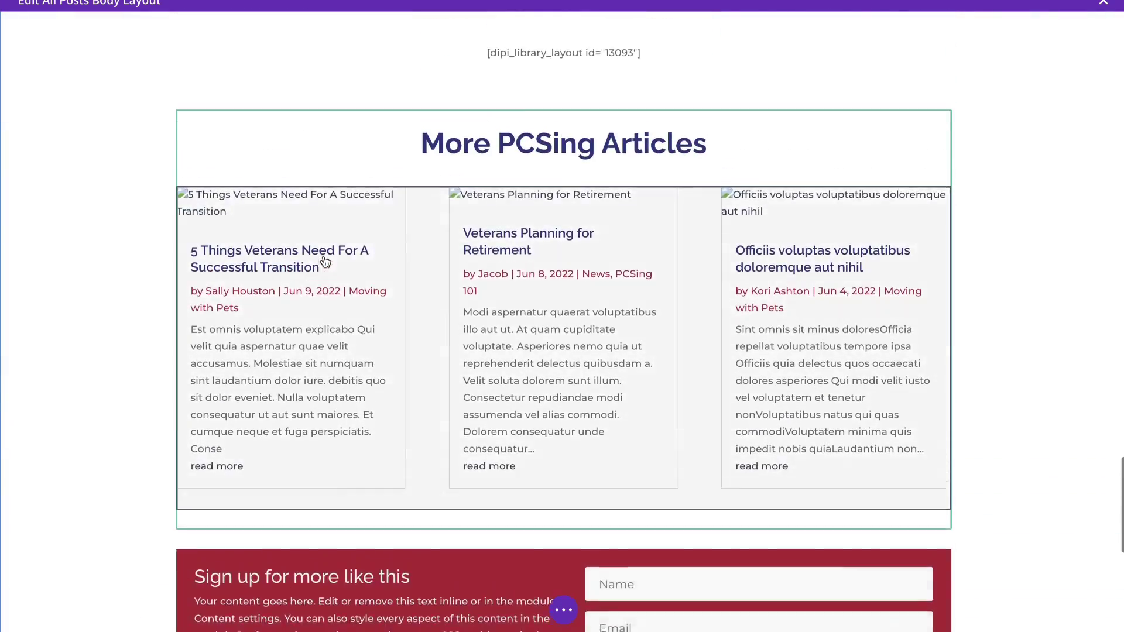
{"action": "scroll", "coordinate": [328, 259], "scroll_direction": "down", "scroll_amount": 9}
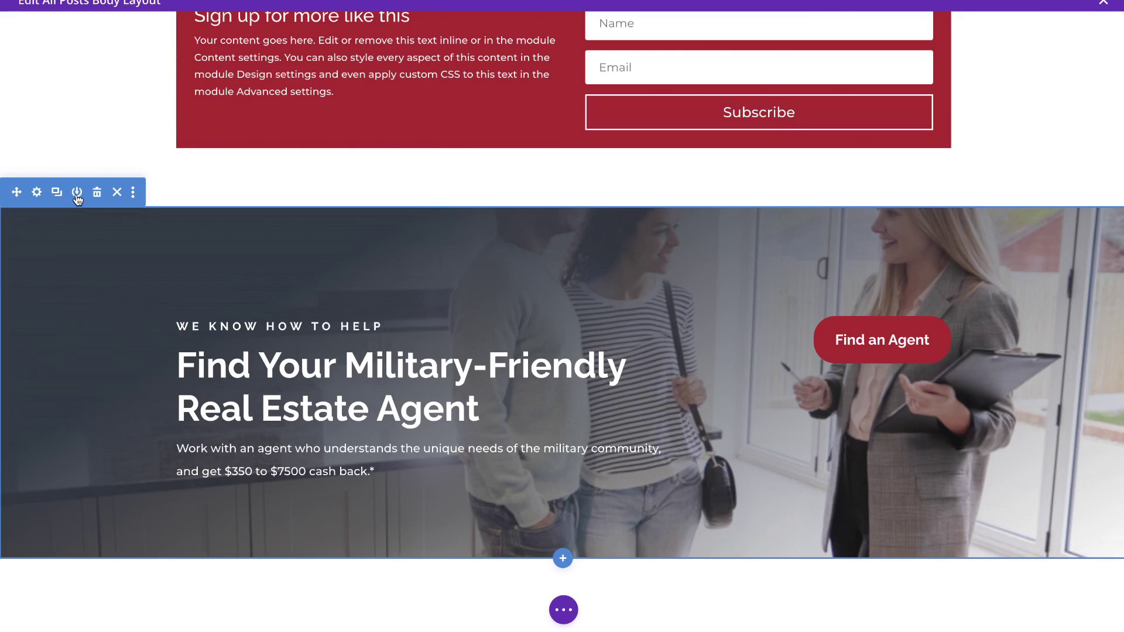
{"action": "left_click", "coordinate": [77, 193]}
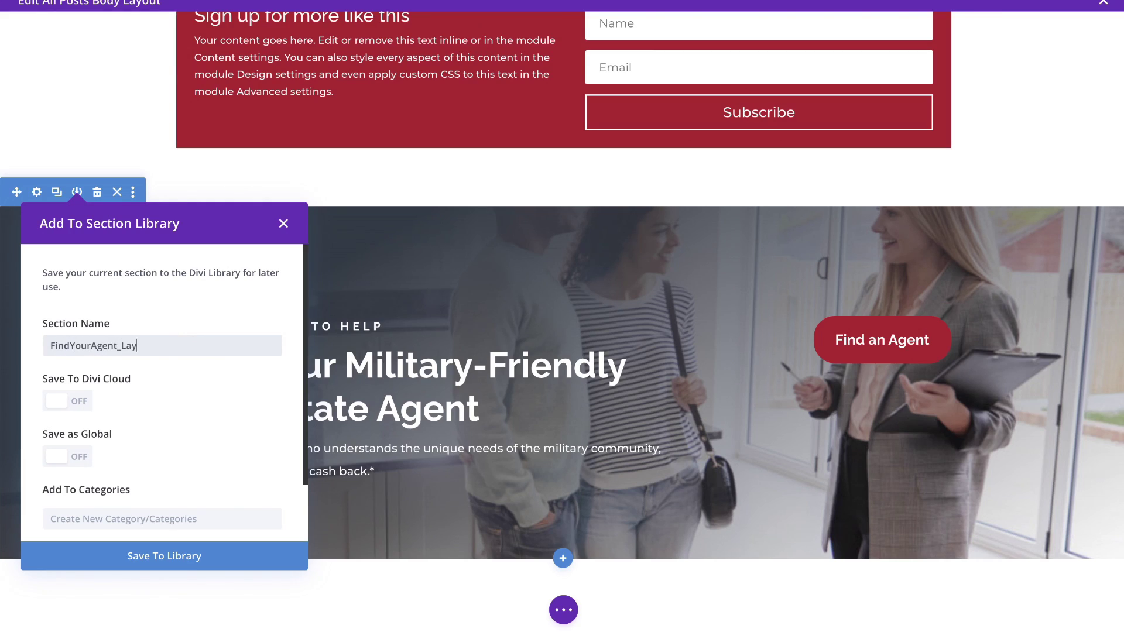
{"action": "left_click", "coordinate": [178, 547]}
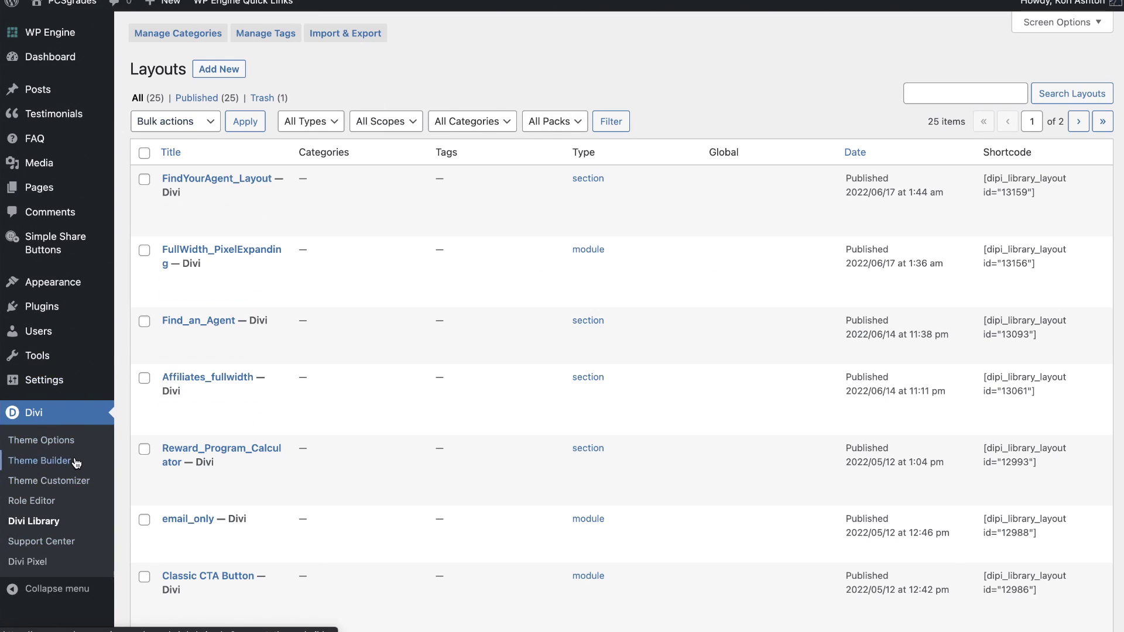
Copy the FindYourAgent_Layout shortcode (id 13159) from the Divi Library Shortcode column
{"action": "mouse_move", "coordinate": [156, 222]}
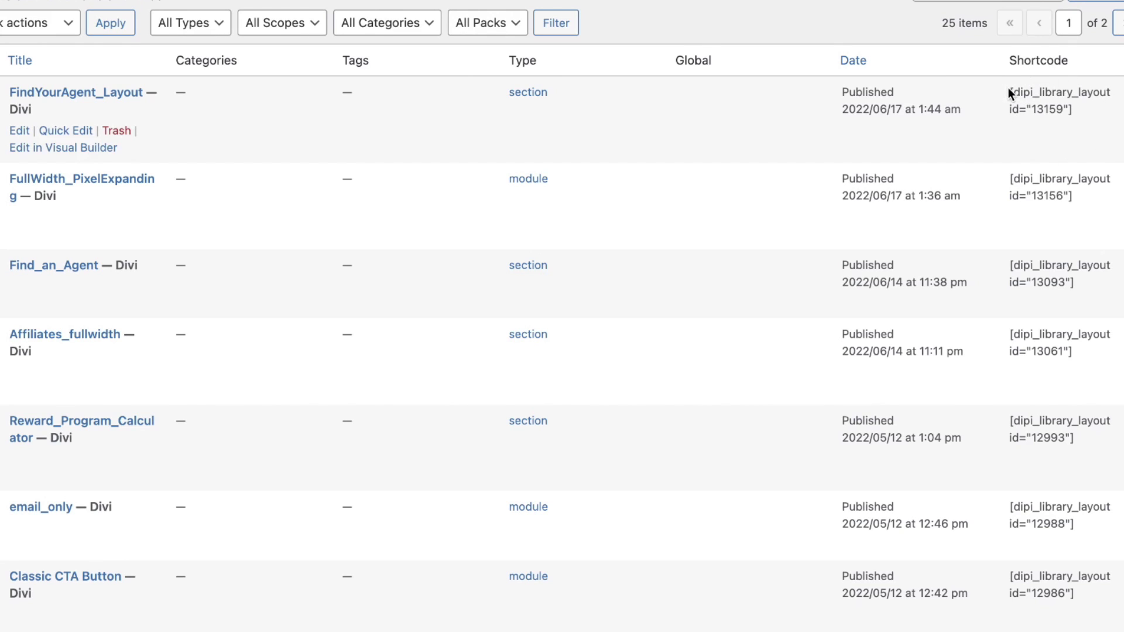
{"action": "scroll", "coordinate": [296, 272], "scroll_direction": "down", "scroll_amount": 12}
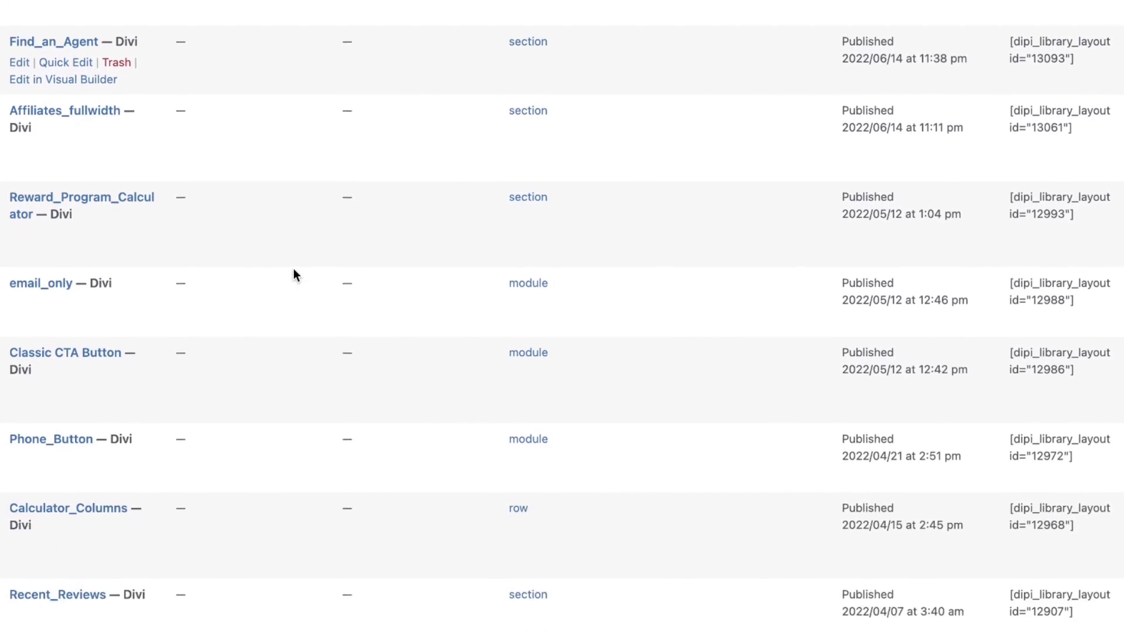
{"action": "scroll", "coordinate": [293, 269], "scroll_direction": "down", "scroll_amount": 4}
{"action": "scroll", "coordinate": [294, 269], "scroll_direction": "up", "scroll_amount": 17}
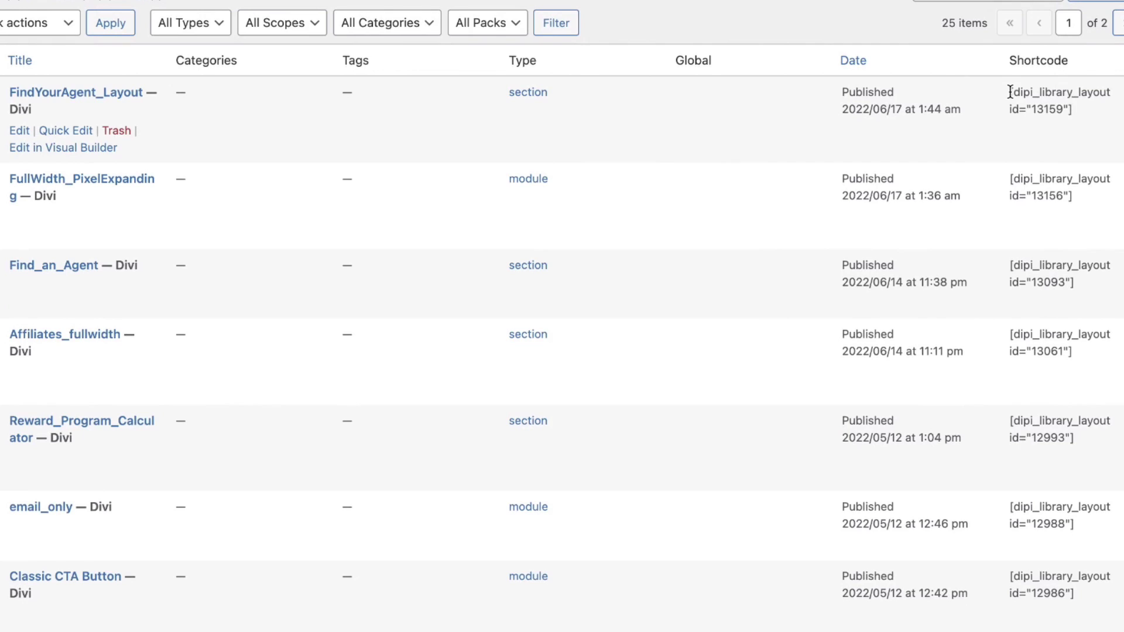
{"action": "left_click_drag", "start_coordinate": [1010, 91], "coordinate": [1083, 126]}
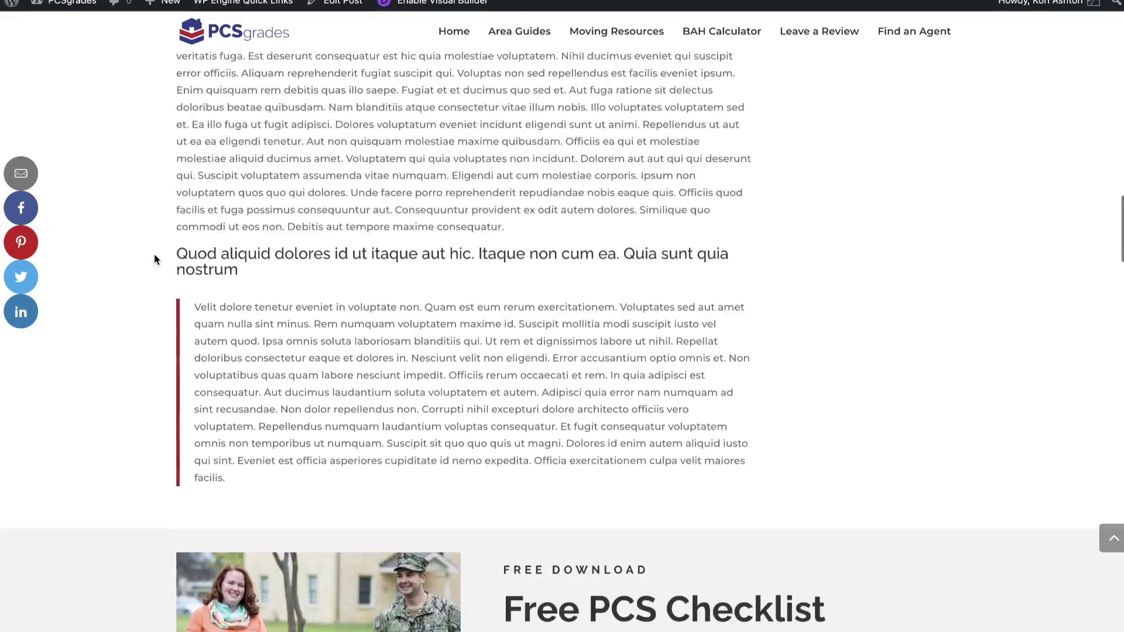
{"action": "scroll", "coordinate": [153, 254], "scroll_direction": "up", "scroll_amount": 15}
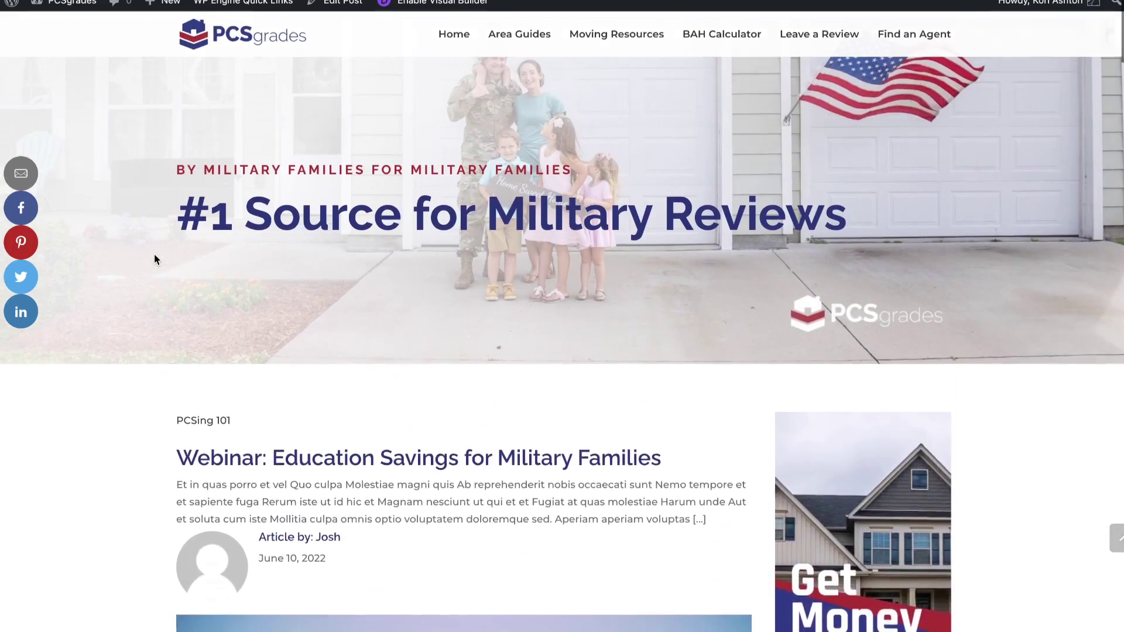
Edit the All Posts template's Custom Body layout from the Theme Builder
{"action": "scroll", "coordinate": [154, 256], "scroll_direction": "down", "scroll_amount": 6}
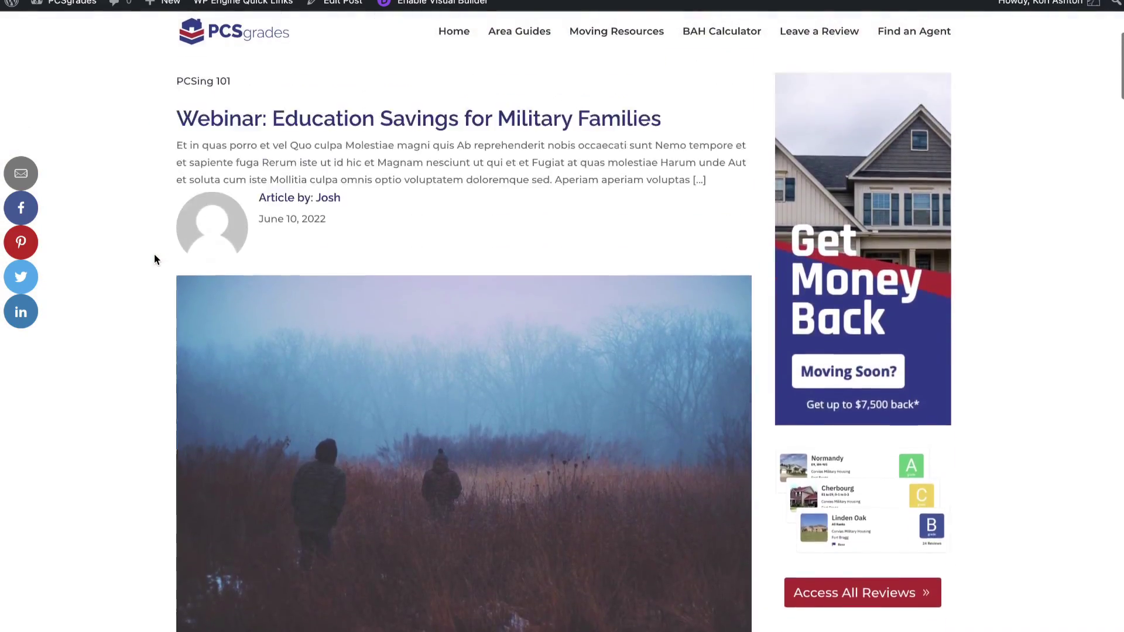
{"action": "scroll", "coordinate": [154, 254], "scroll_direction": "up", "scroll_amount": 7}
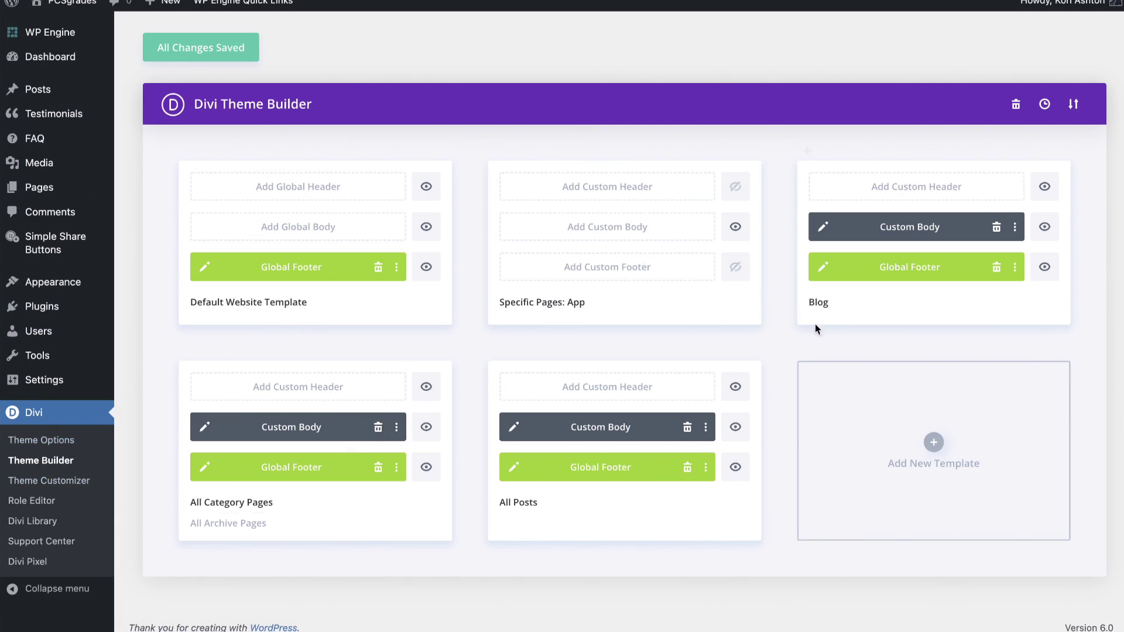
{"action": "left_click", "coordinate": [515, 428]}
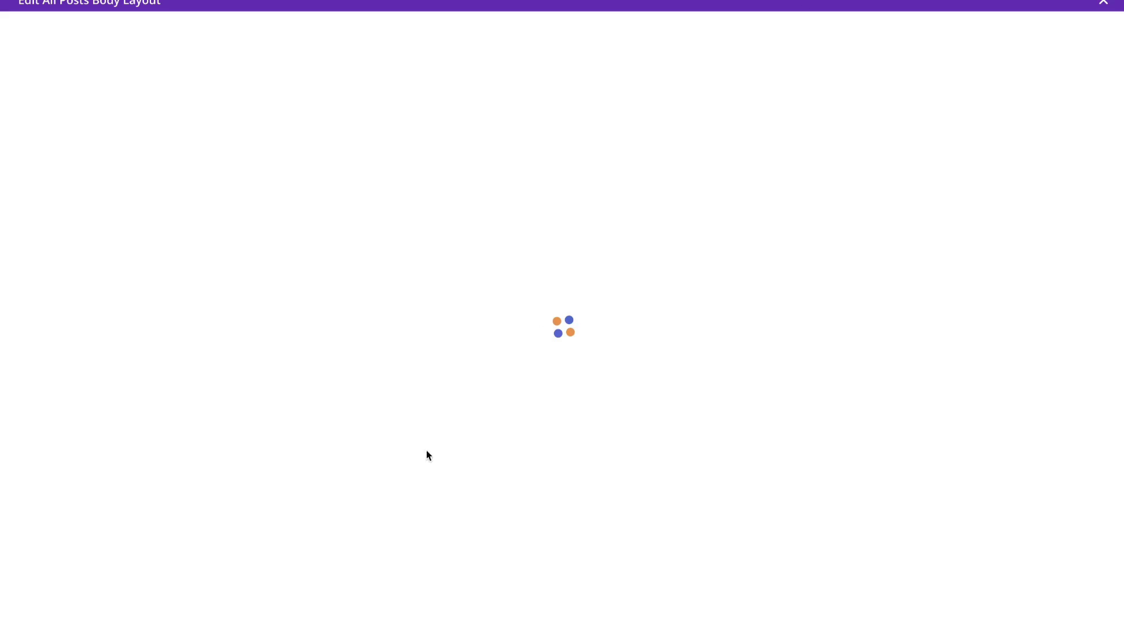
Add a one-column row below the article text, above More PCSing Articles
{"action": "scroll", "coordinate": [150, 508], "scroll_direction": "down", "scroll_amount": 8}
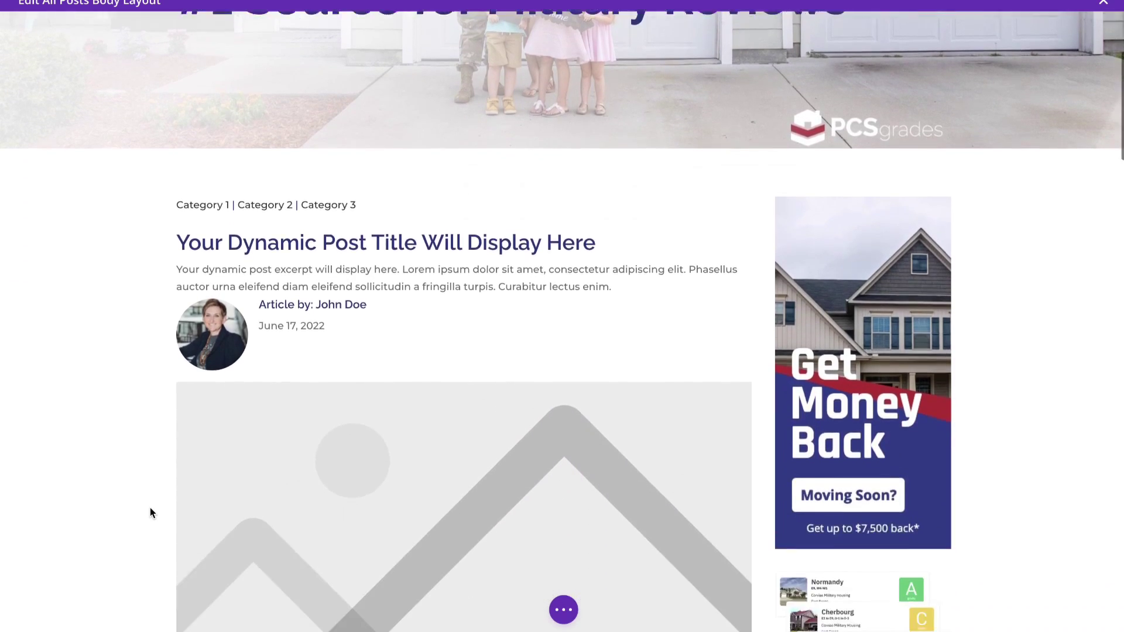
{"action": "scroll", "coordinate": [150, 513], "scroll_direction": "down", "scroll_amount": 20}
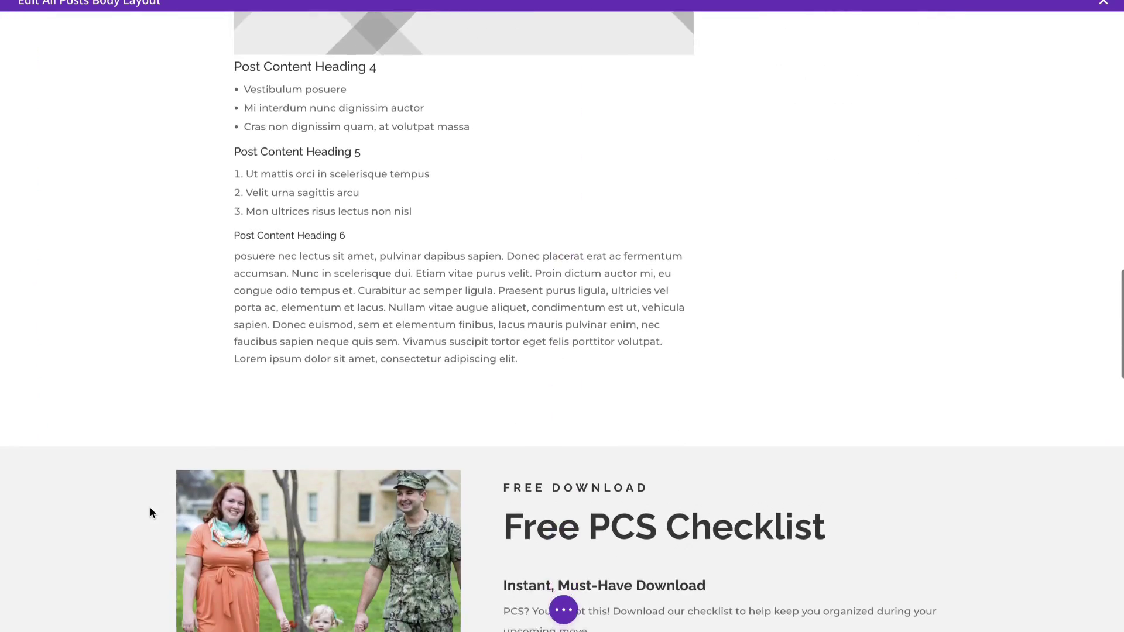
{"action": "scroll", "coordinate": [150, 513], "scroll_direction": "down", "scroll_amount": 9}
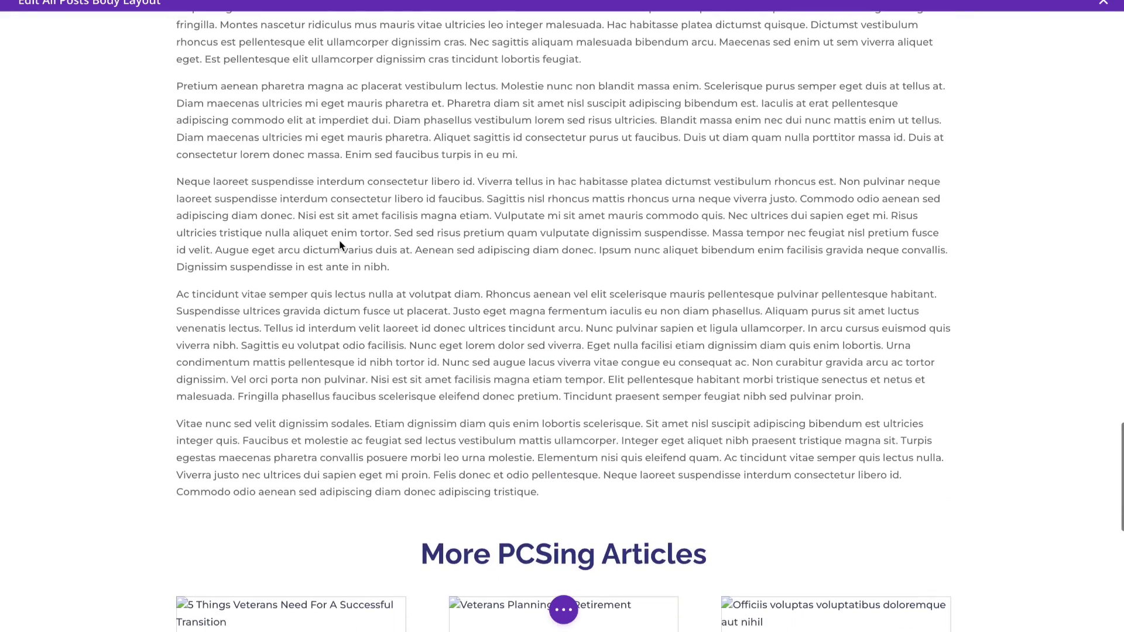
{"action": "scroll", "coordinate": [401, 431], "scroll_direction": "down", "scroll_amount": 3}
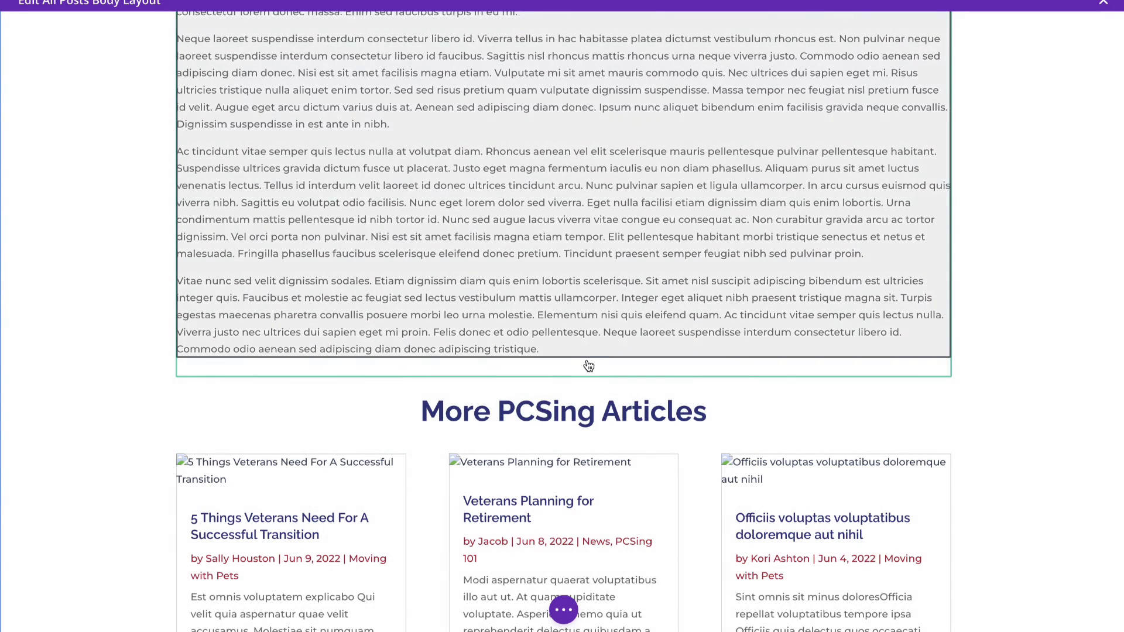
{"action": "left_click", "coordinate": [565, 380]}
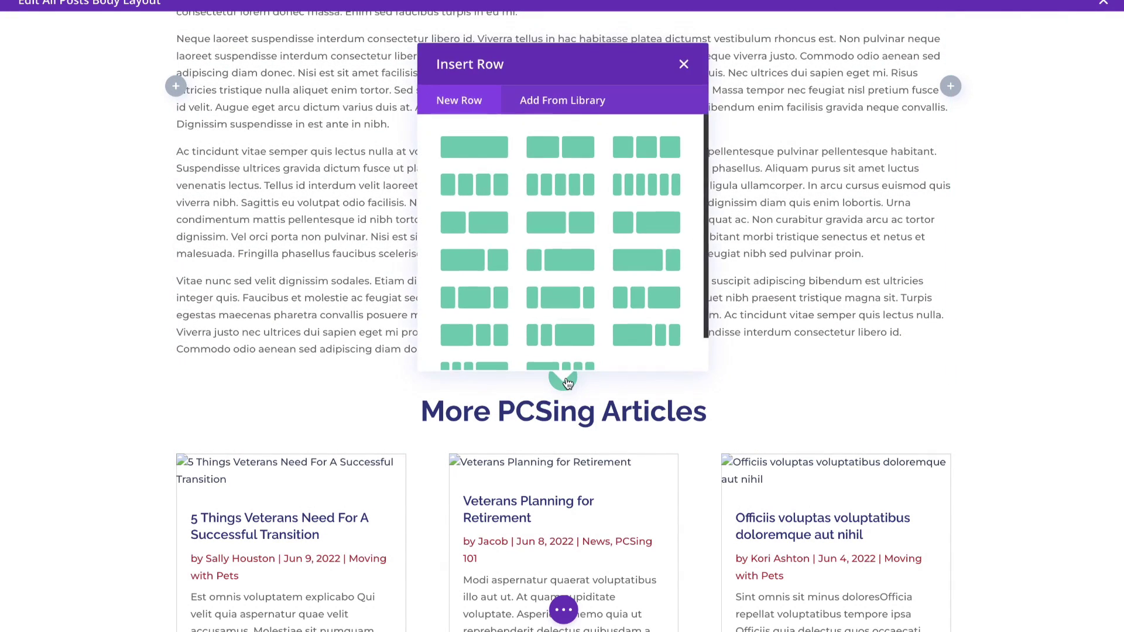
{"action": "left_click", "coordinate": [484, 149]}
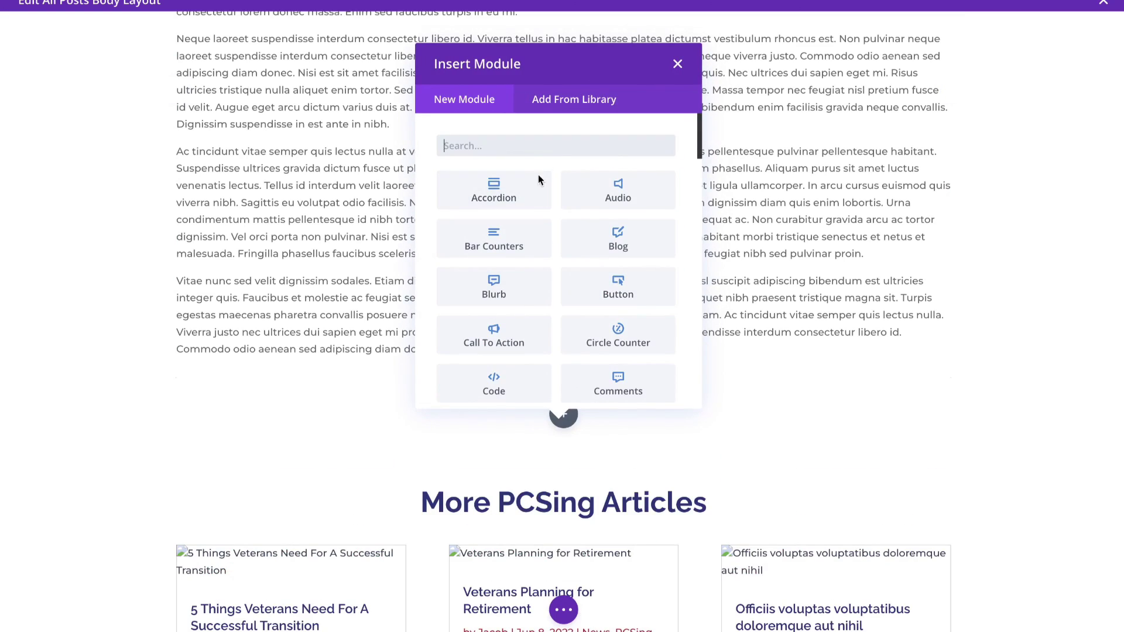
Insert a Pixel Expanding CTA module into the new row
{"action": "scroll", "coordinate": [533, 310], "scroll_direction": "down", "scroll_amount": 5}
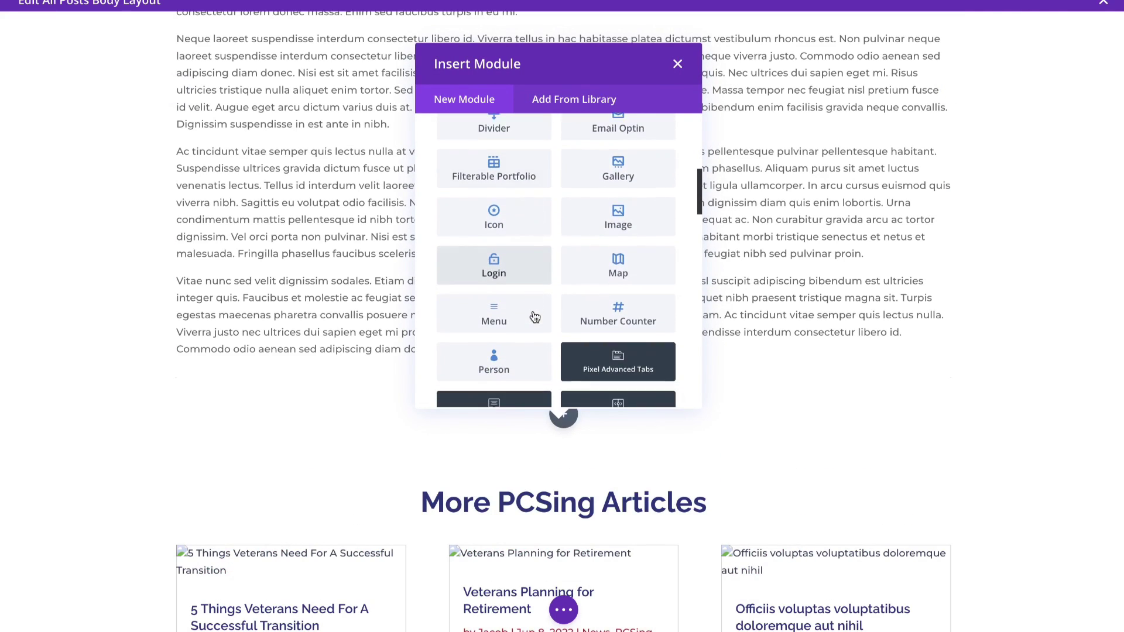
{"action": "scroll", "coordinate": [534, 317], "scroll_direction": "down", "scroll_amount": 3}
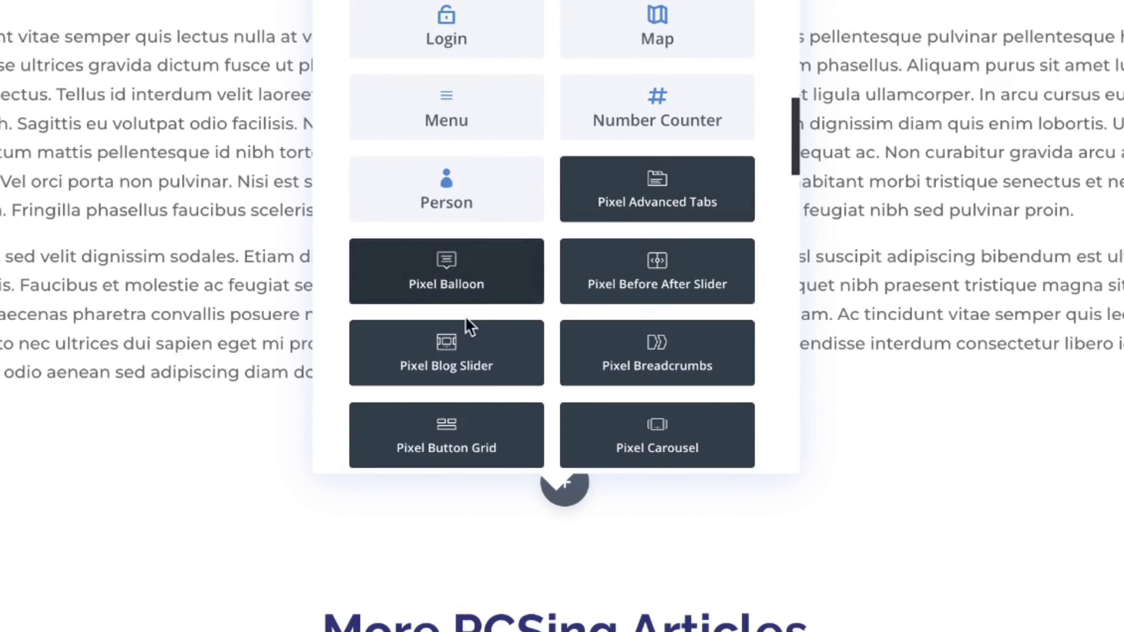
{"action": "scroll", "coordinate": [502, 376], "scroll_direction": "down", "scroll_amount": 3}
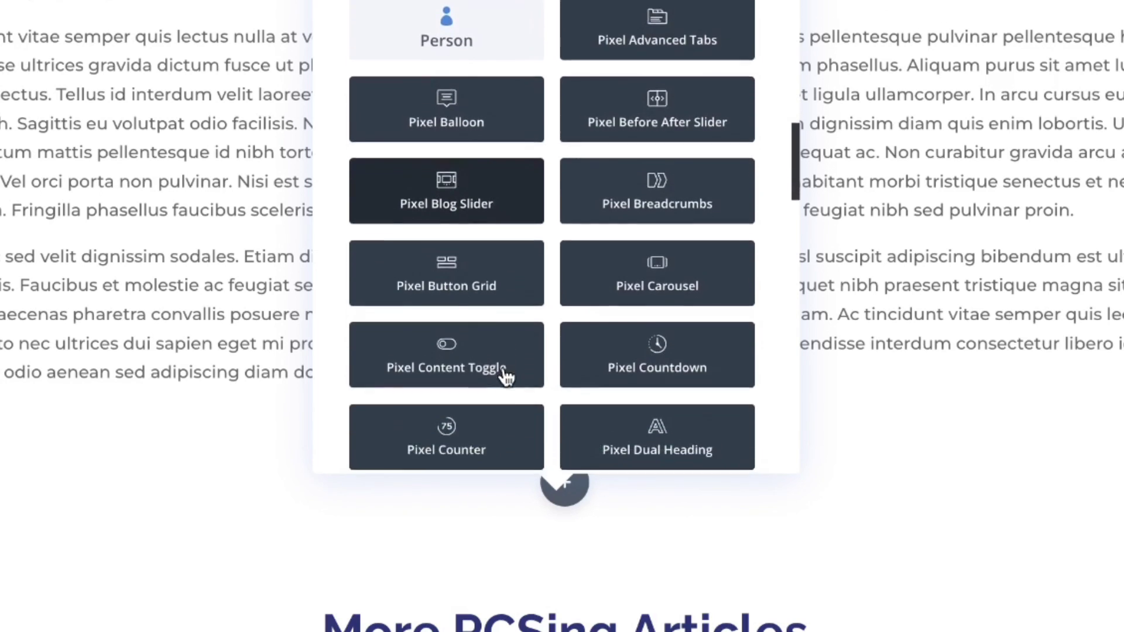
{"action": "scroll", "coordinate": [507, 377], "scroll_direction": "down", "scroll_amount": 2}
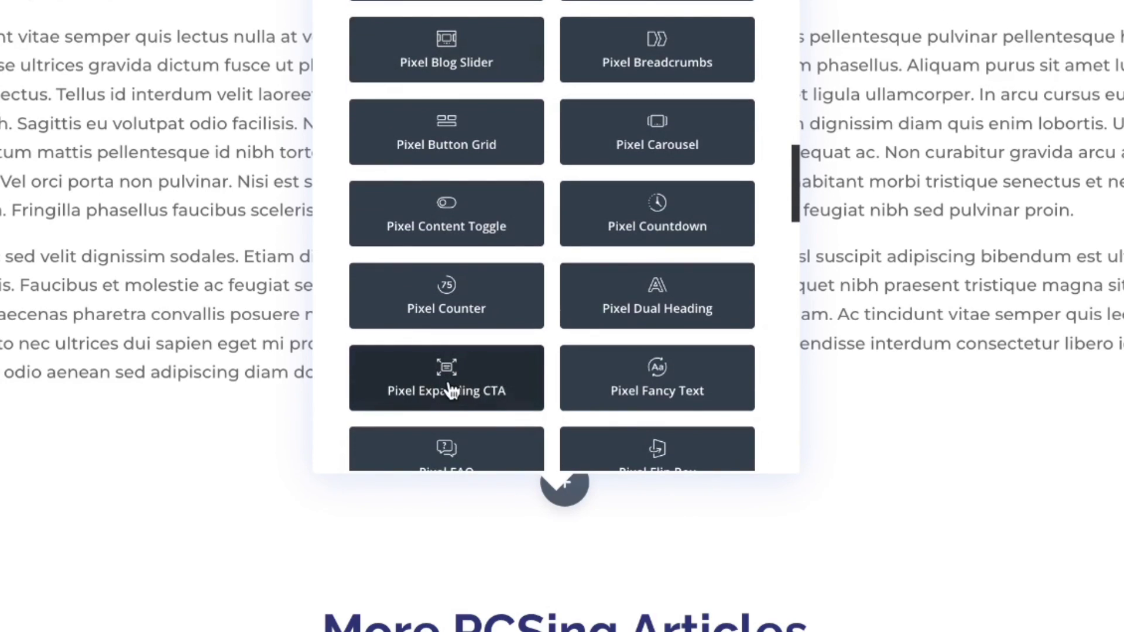
{"action": "left_click", "coordinate": [473, 390]}
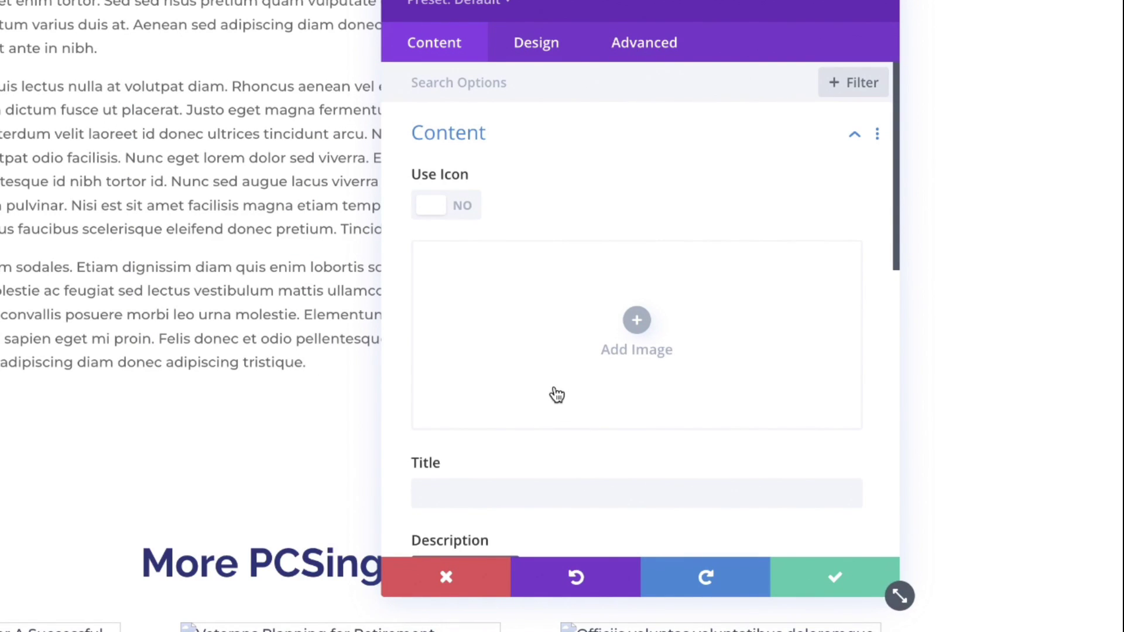
Paste the [dipi_library_layout id="13159"] shortcode into the Expanding CTA's description
{"action": "scroll", "coordinate": [818, 419], "scroll_direction": "down", "scroll_amount": 4}
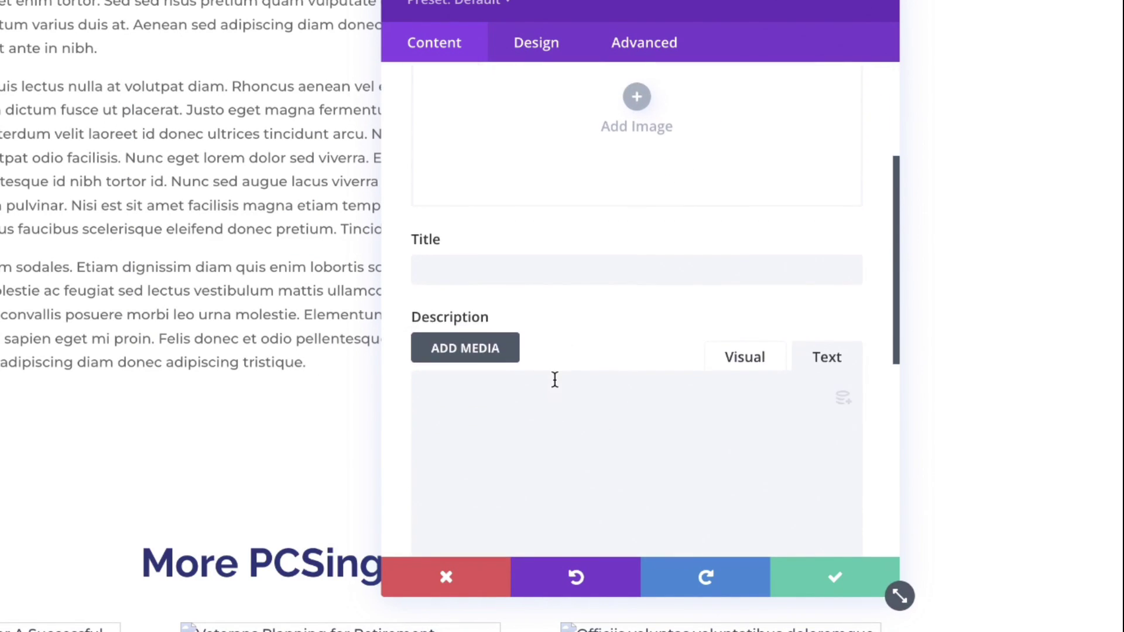
{"action": "scroll", "coordinate": [555, 380], "scroll_direction": "down", "scroll_amount": 7}
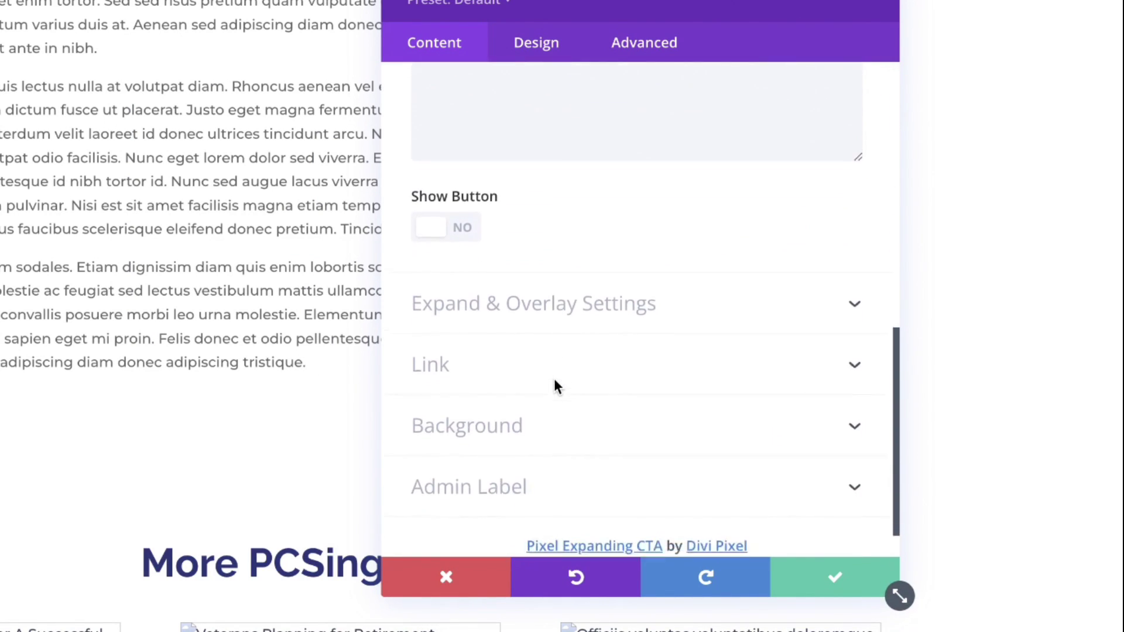
{"action": "scroll", "coordinate": [555, 380], "scroll_direction": "up", "scroll_amount": 5}
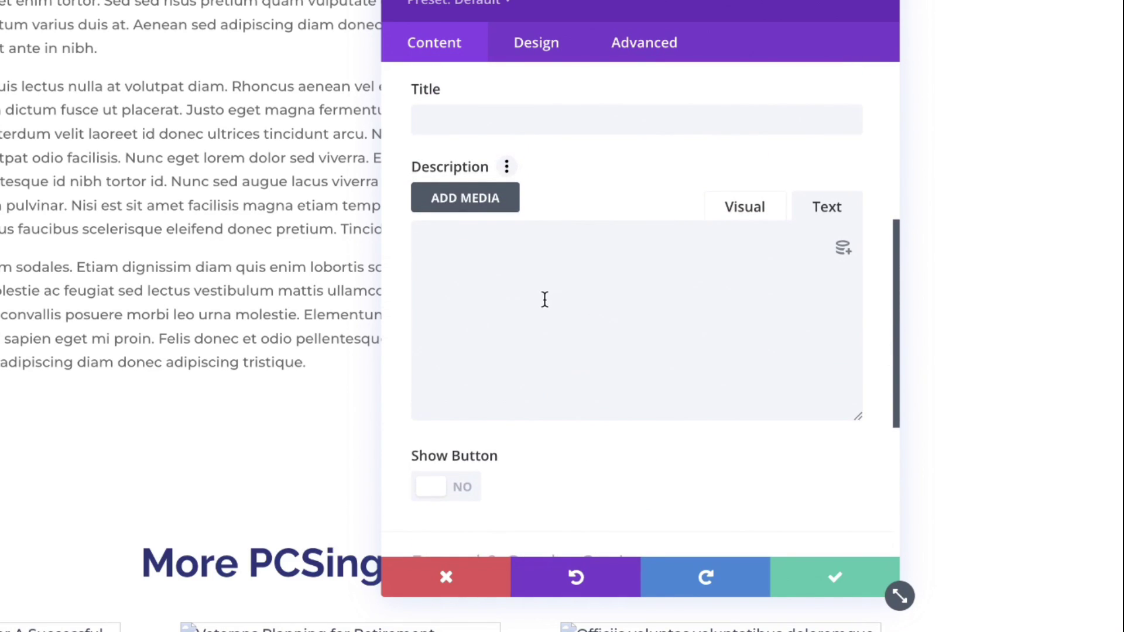
{"action": "left_click", "coordinate": [545, 299]}
{"action": "type", "text": "[dipi_library_layout id=\"13159\"]"}
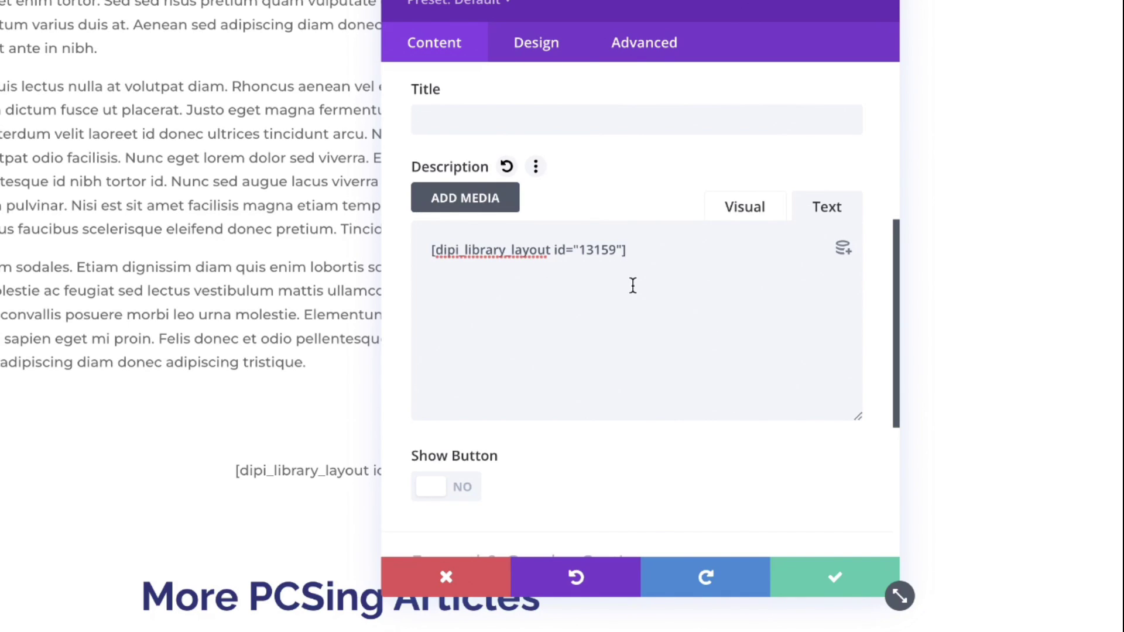
{"action": "scroll", "coordinate": [638, 467], "scroll_direction": "down", "scroll_amount": 3}
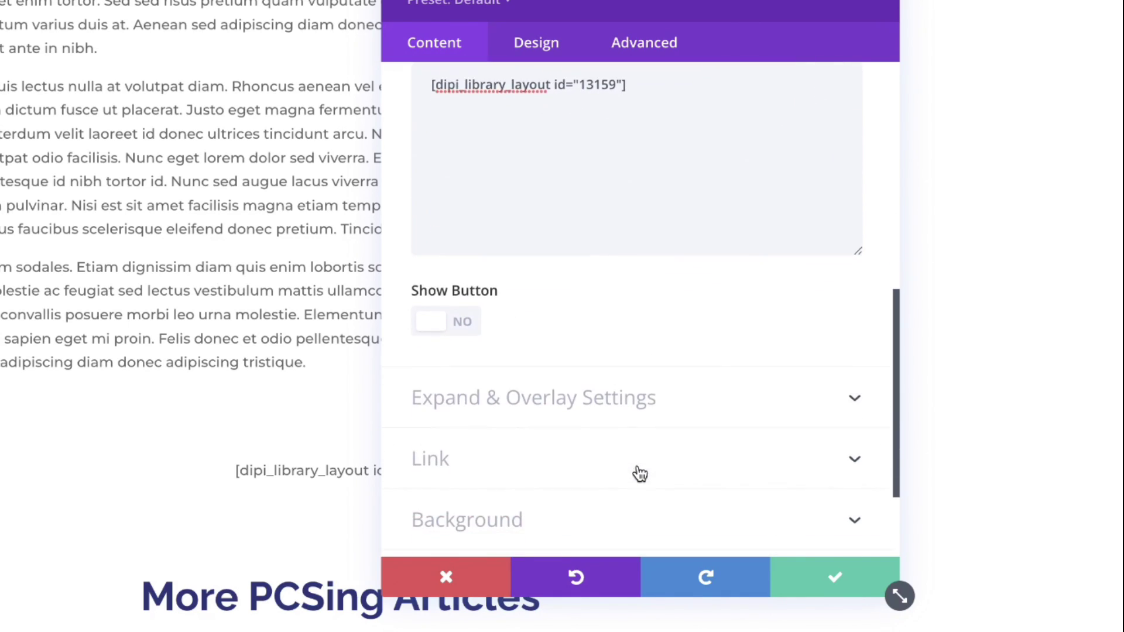
{"action": "scroll", "coordinate": [632, 338], "scroll_direction": "down", "scroll_amount": 2}
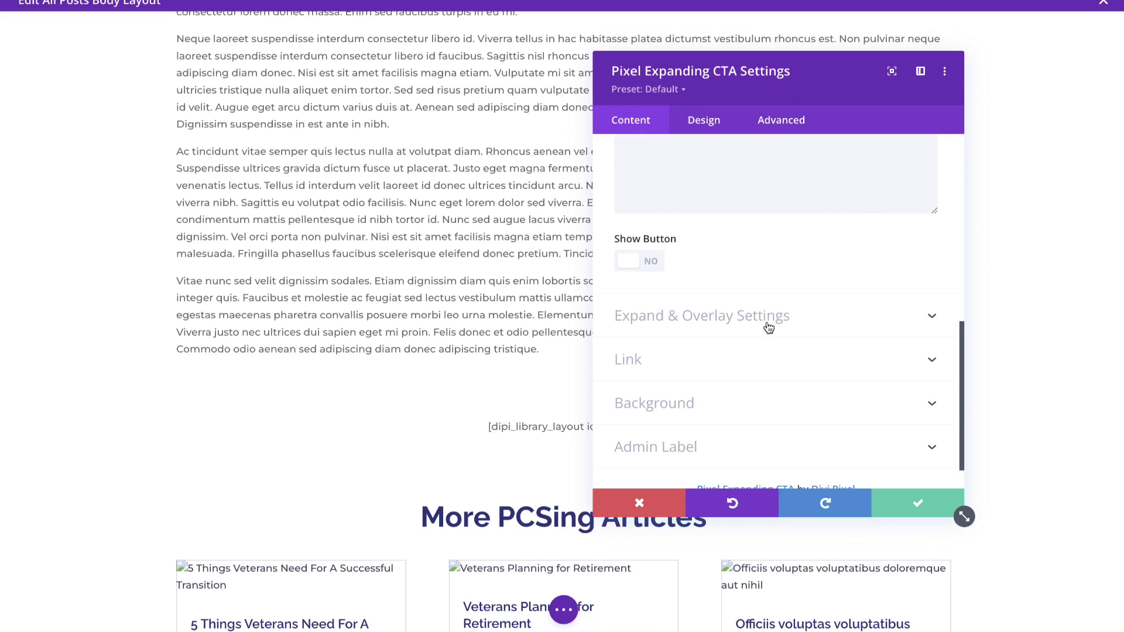
Set the aerial neighbourhood photo as the Expanding CTA's overlay background image
{"action": "left_click", "coordinate": [628, 331]}
{"action": "scroll", "coordinate": [656, 345], "scroll_direction": "down", "scroll_amount": 3}
{"action": "scroll", "coordinate": [799, 343], "scroll_direction": "down", "scroll_amount": 1}
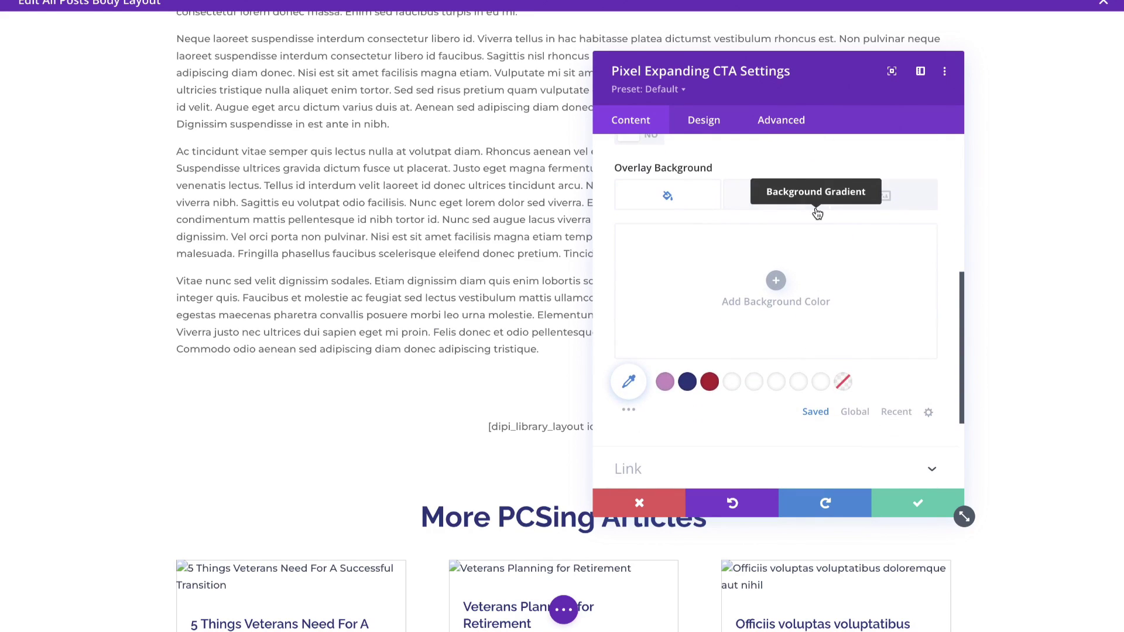
{"action": "left_click", "coordinate": [886, 199]}
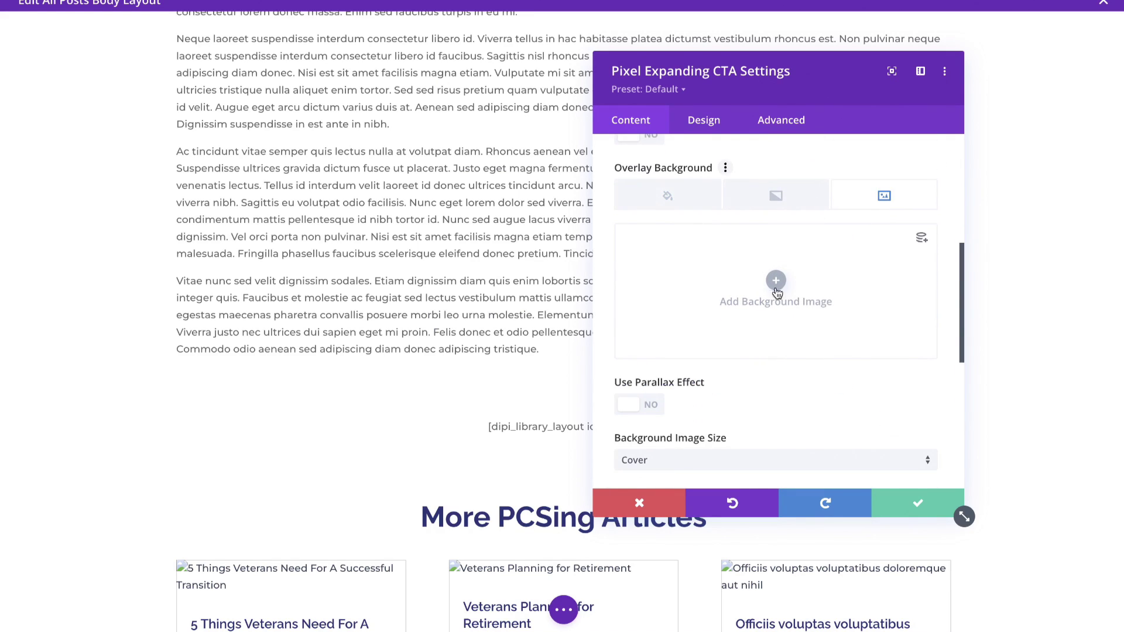
{"action": "left_click", "coordinate": [775, 282]}
{"action": "scroll", "coordinate": [482, 444], "scroll_direction": "down", "scroll_amount": 8}
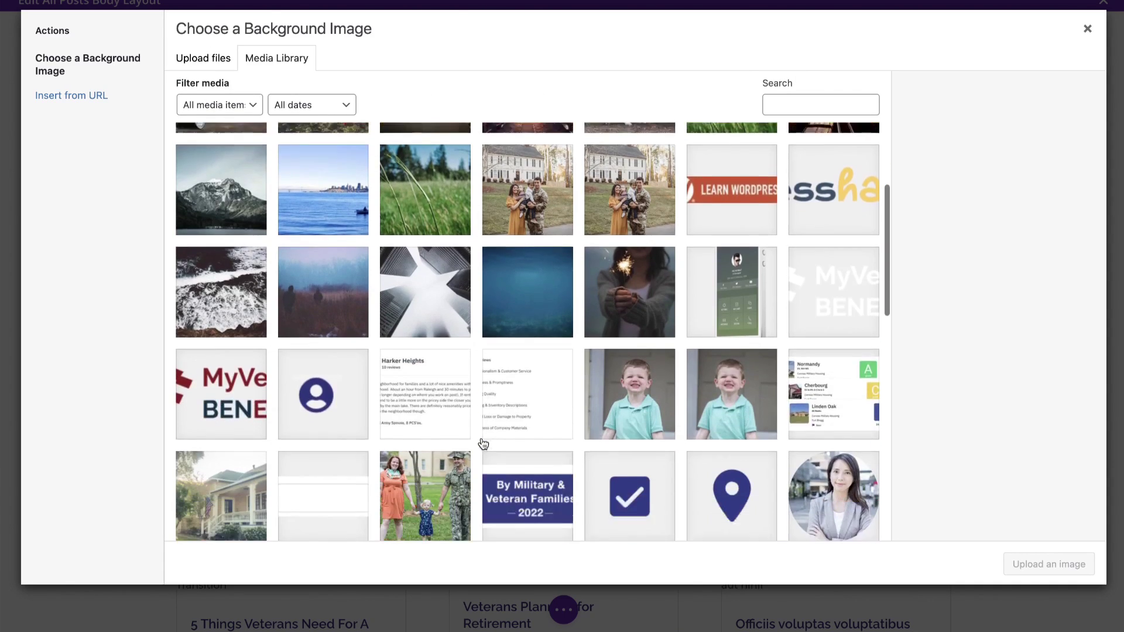
{"action": "scroll", "coordinate": [483, 444], "scroll_direction": "down", "scroll_amount": 7}
{"action": "left_click", "coordinate": [447, 238]}
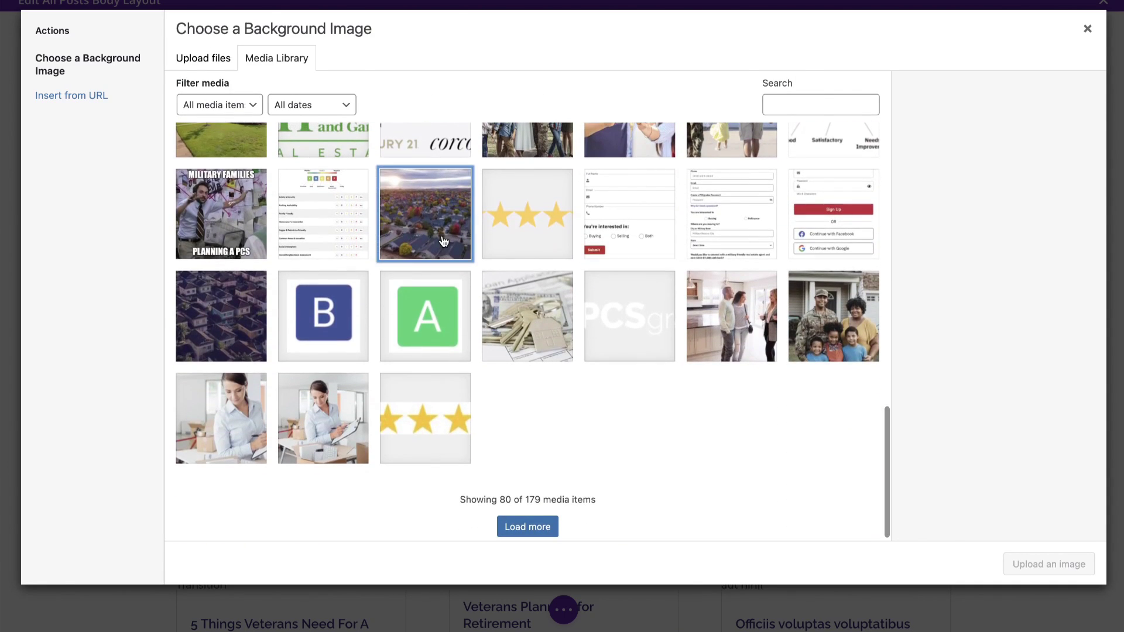
{"action": "scroll", "coordinate": [971, 509], "scroll_direction": "down", "scroll_amount": 6}
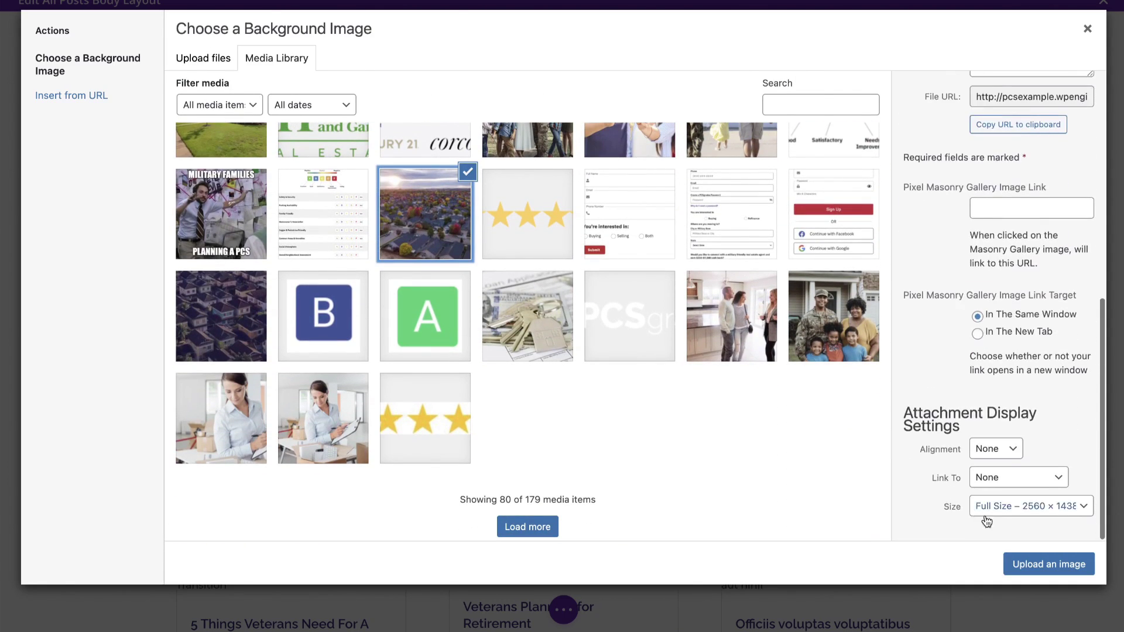
{"action": "left_click", "coordinate": [1036, 565]}
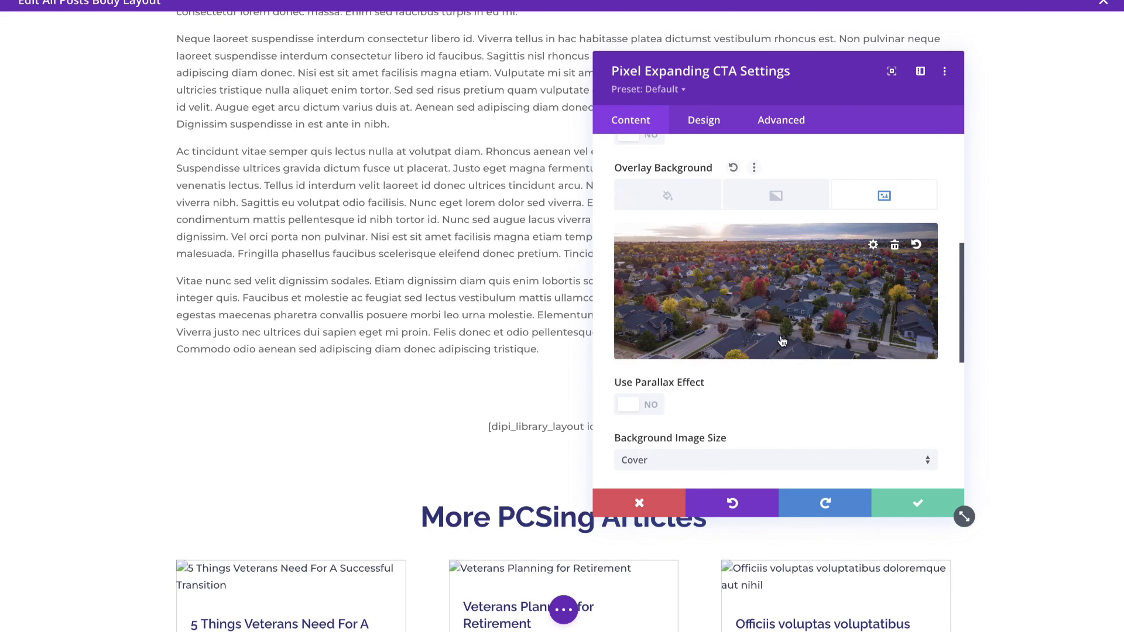
Add a navy rgba(40,51,122,0.35) overlay gradient placed above the background image
{"action": "left_click", "coordinate": [777, 200]}
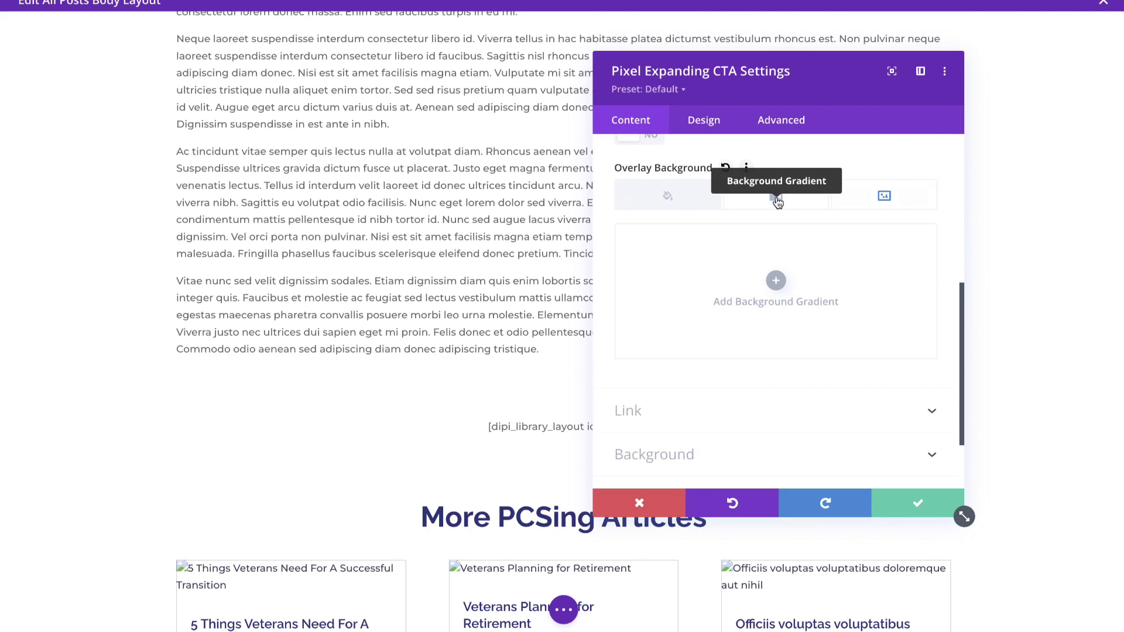
{"action": "left_click", "coordinate": [776, 281]}
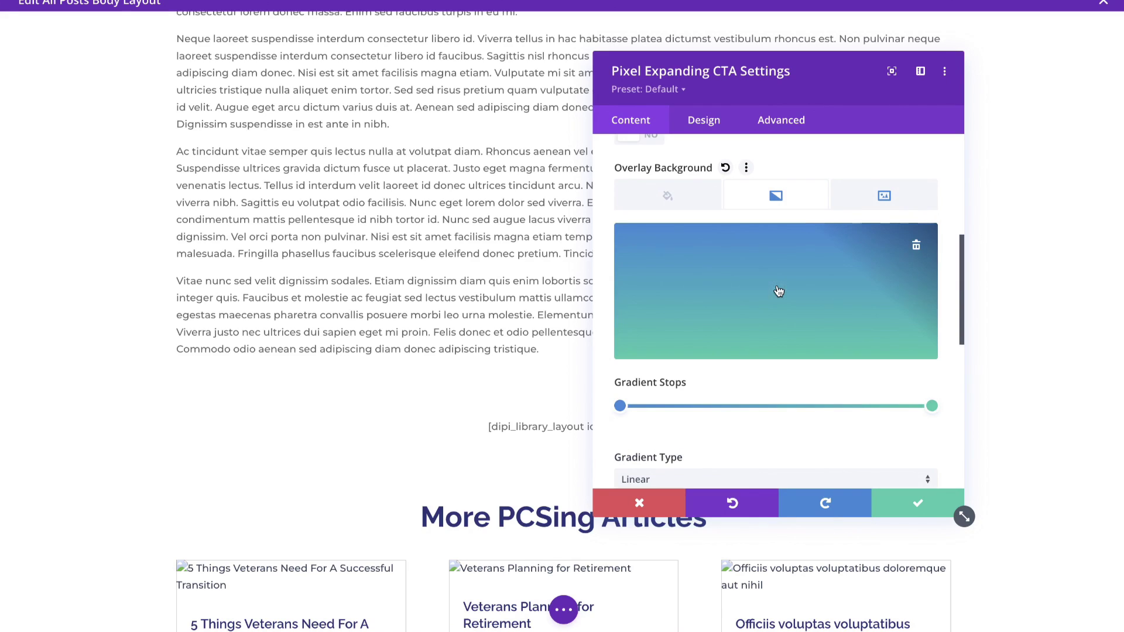
{"action": "left_click", "coordinate": [620, 407]}
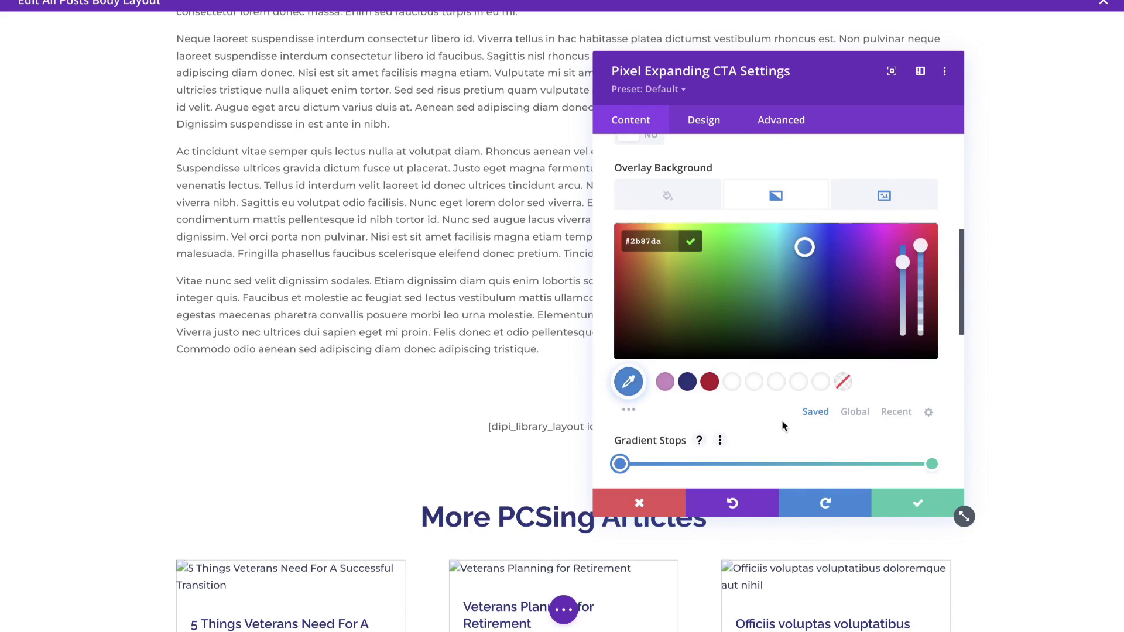
{"action": "left_click", "coordinate": [887, 412]}
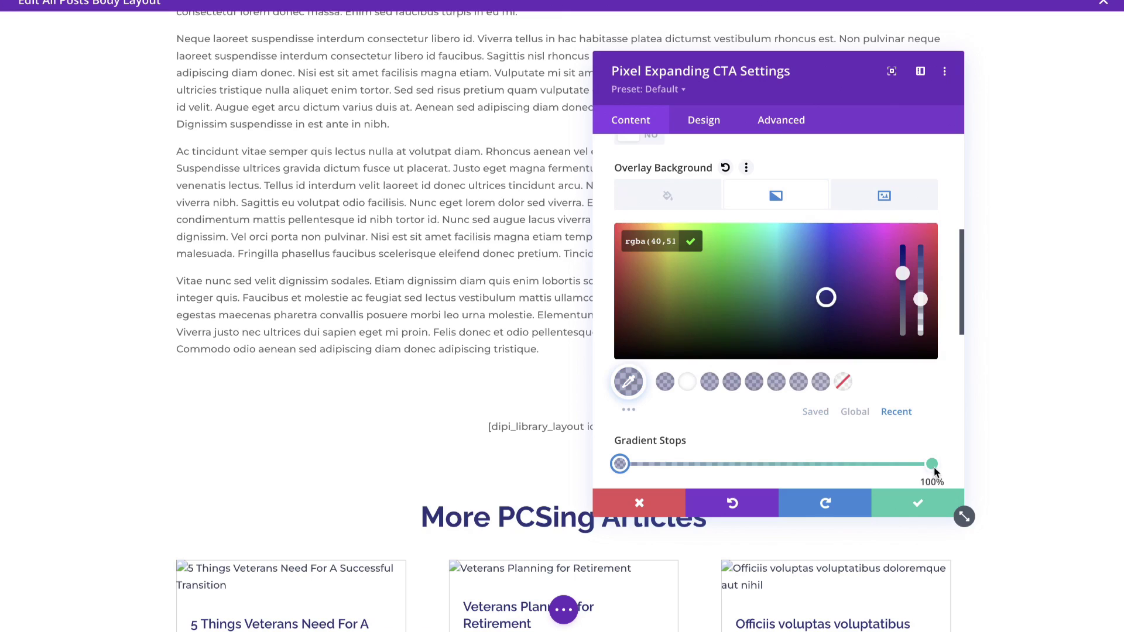
{"action": "left_click", "coordinate": [932, 464]}
{"action": "left_click", "coordinate": [799, 382]}
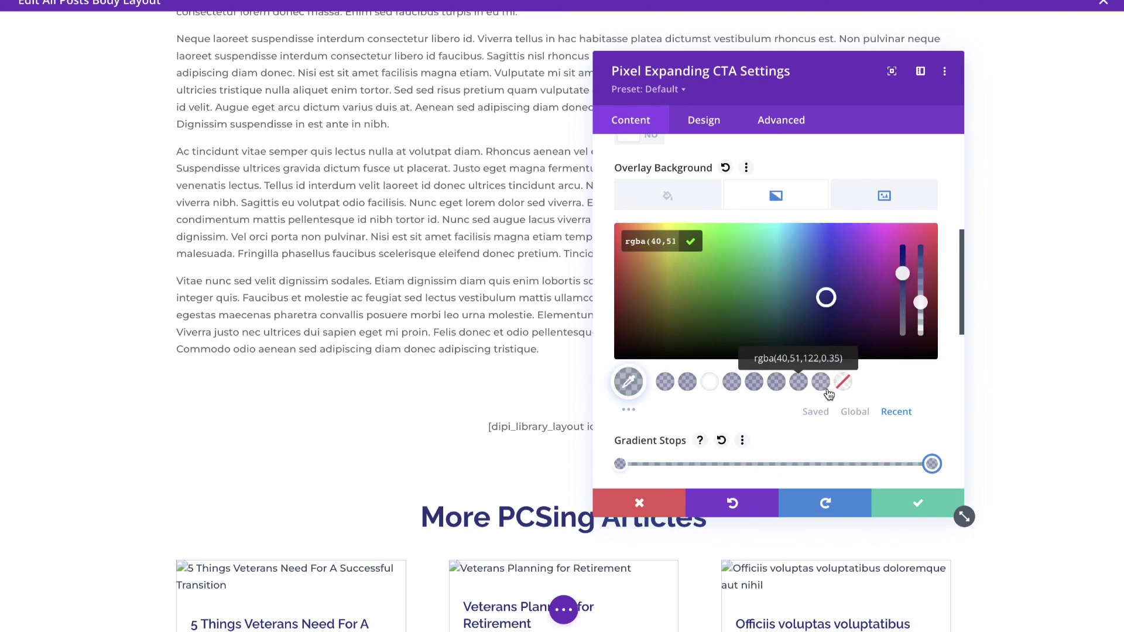
{"action": "scroll", "coordinate": [898, 423], "scroll_direction": "down", "scroll_amount": 2}
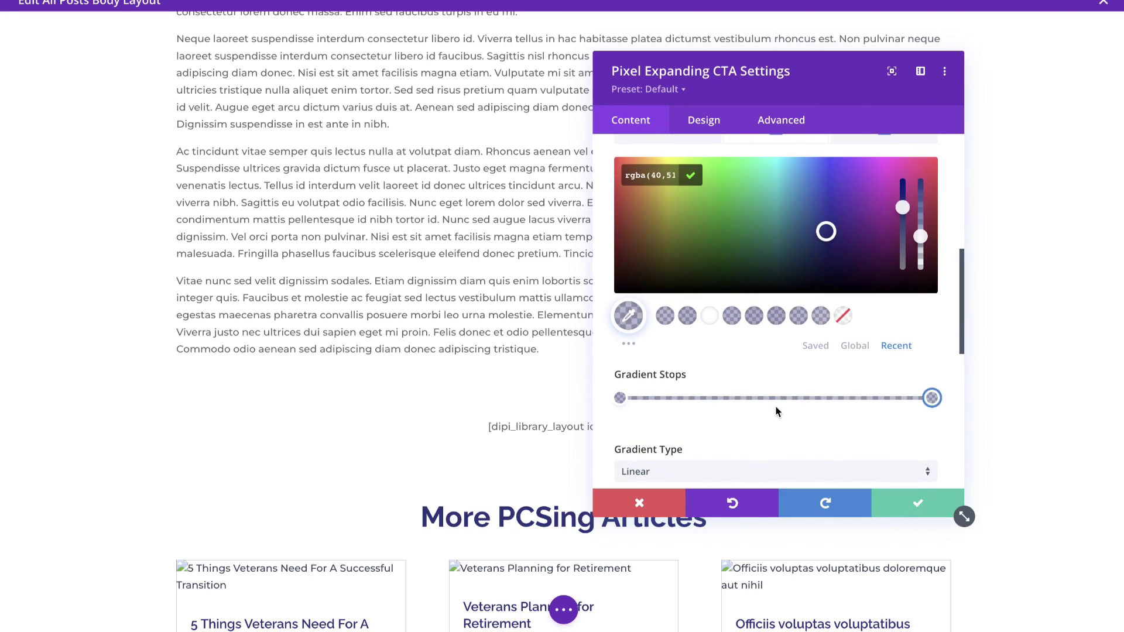
{"action": "scroll", "coordinate": [777, 411], "scroll_direction": "down", "scroll_amount": 5}
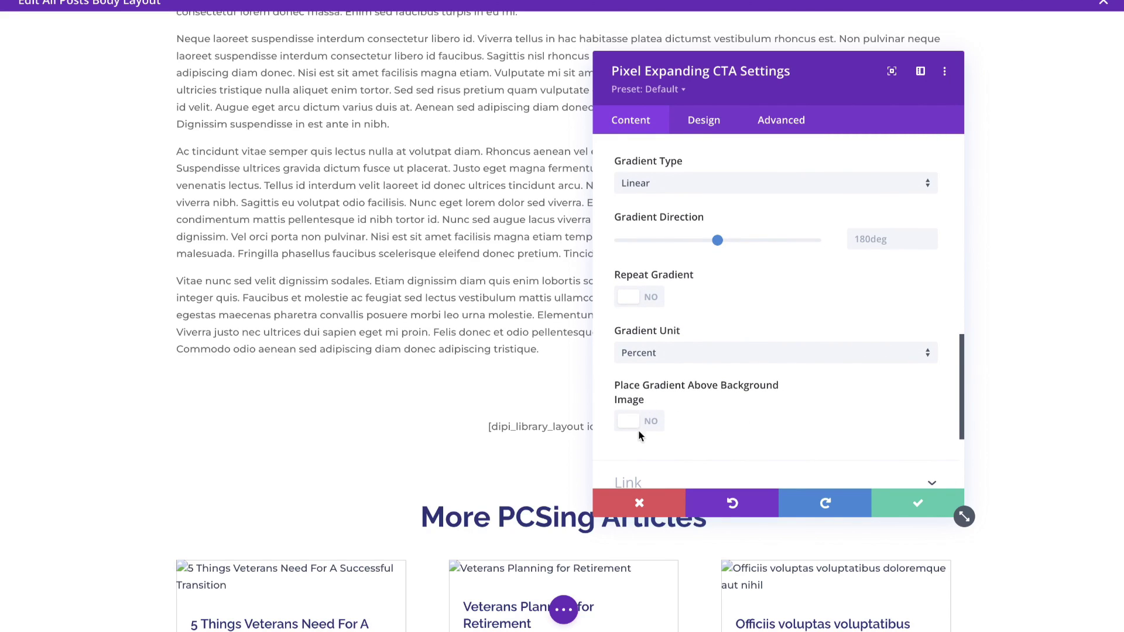
{"action": "left_click", "coordinate": [637, 430]}
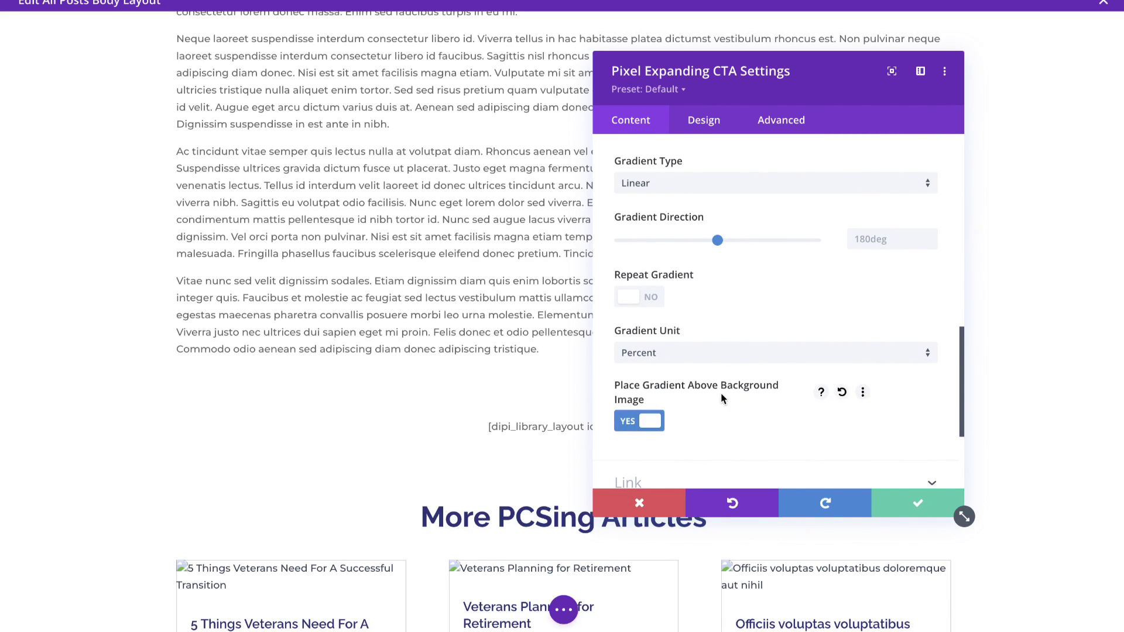
{"action": "left_click", "coordinate": [906, 506]}
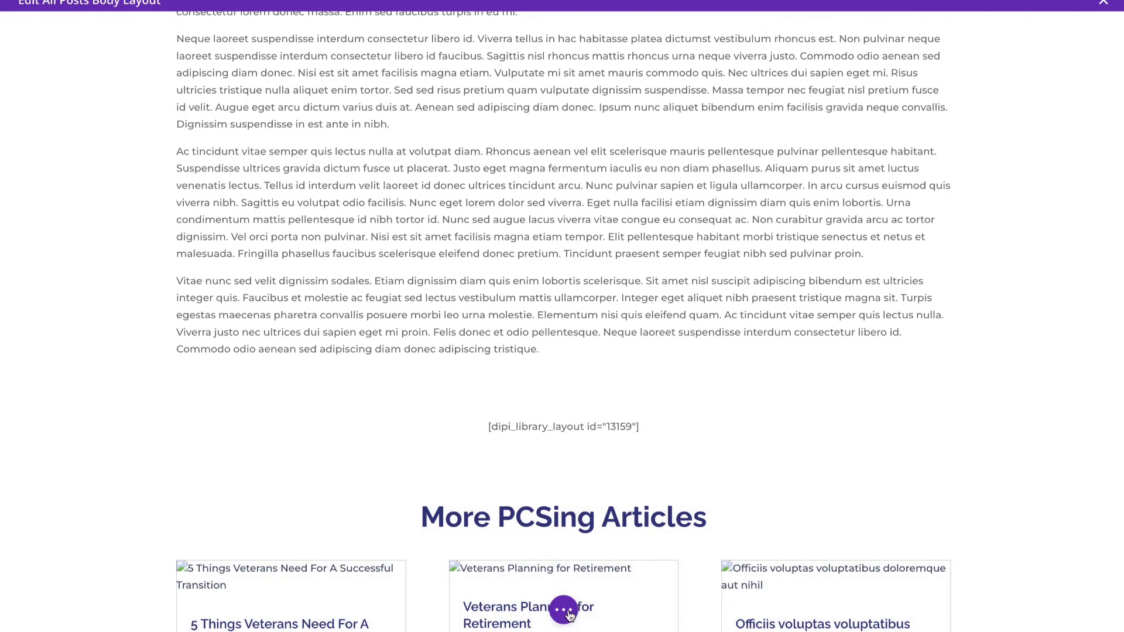
Save the All Posts body layout and exit the layout editor
{"action": "left_click", "coordinate": [564, 611]}
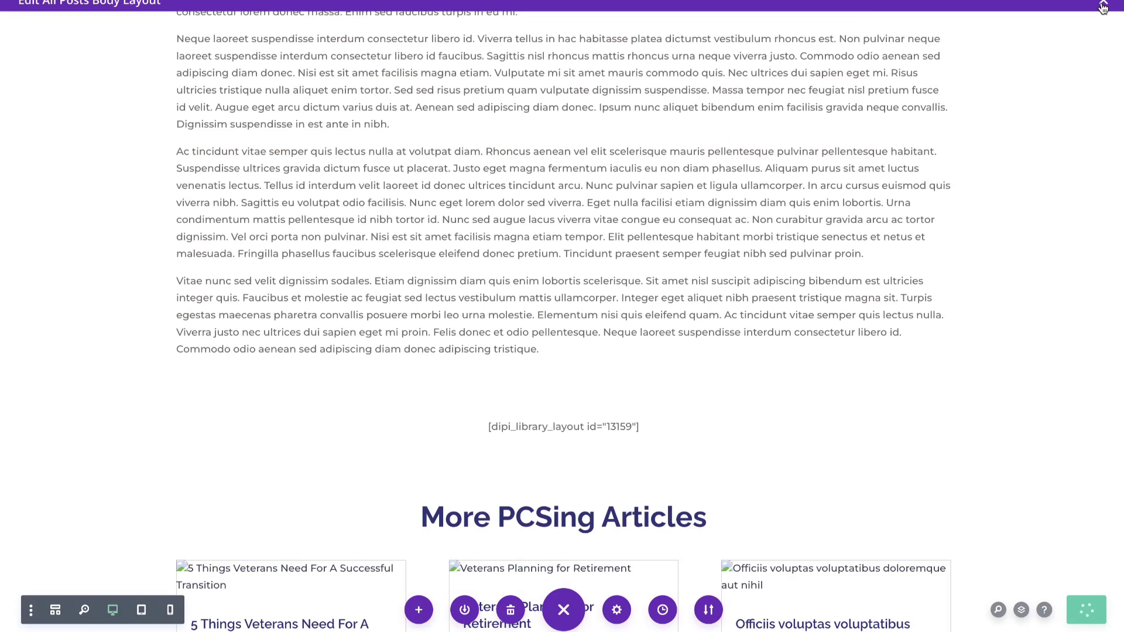
{"action": "left_click", "coordinate": [1103, 8]}
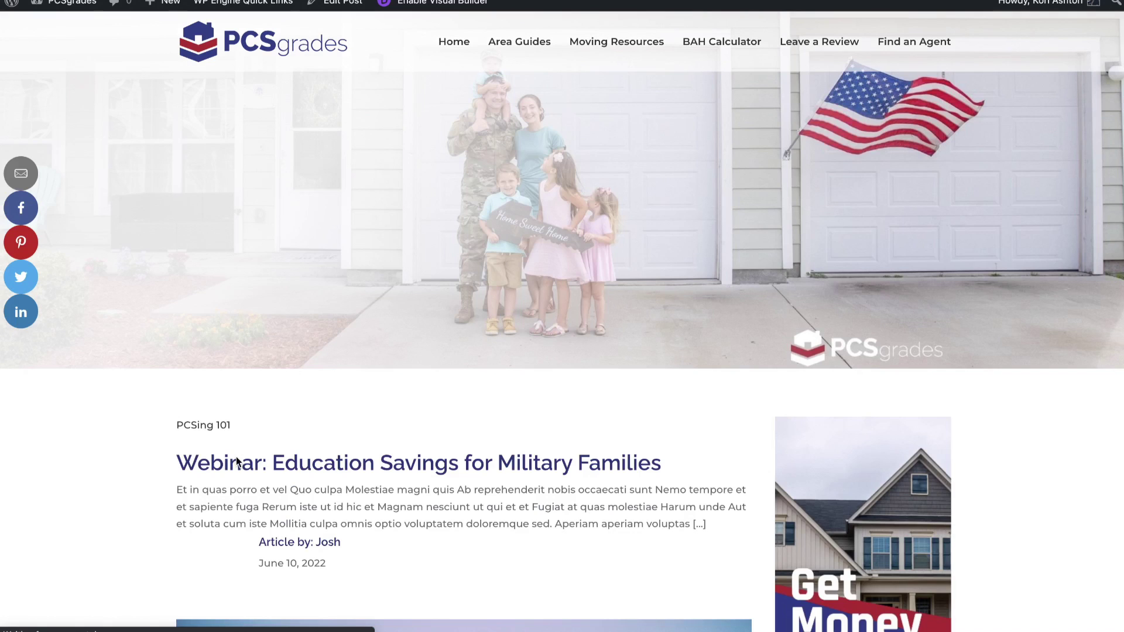
{"action": "scroll", "coordinate": [419, 507], "scroll_direction": "down", "scroll_amount": 15}
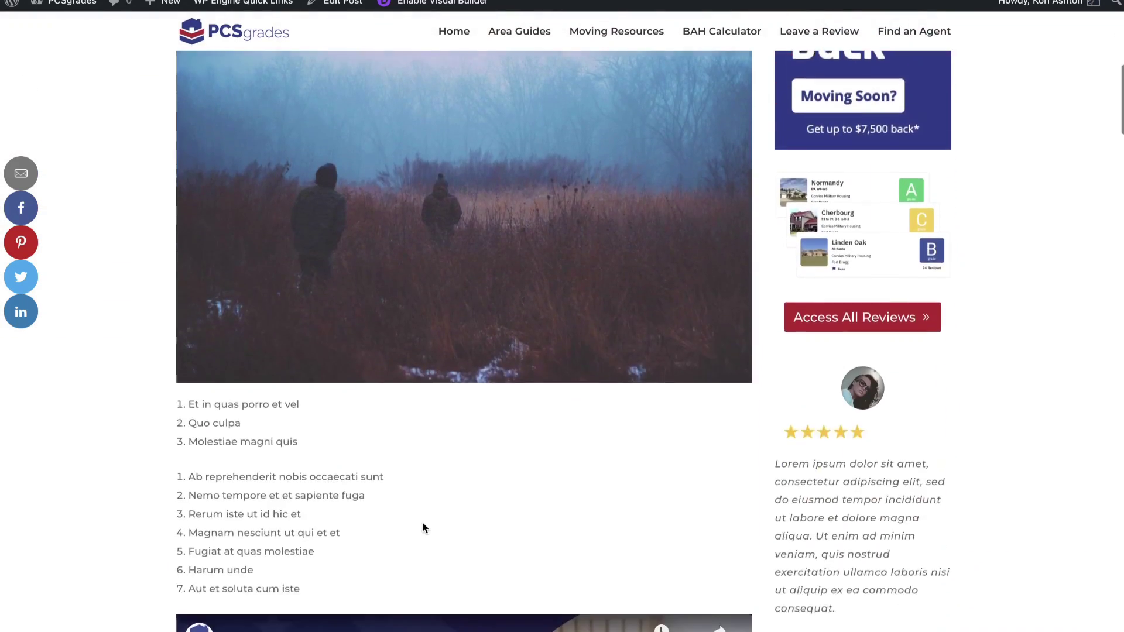
{"action": "scroll", "coordinate": [423, 527], "scroll_direction": "down", "scroll_amount": 15}
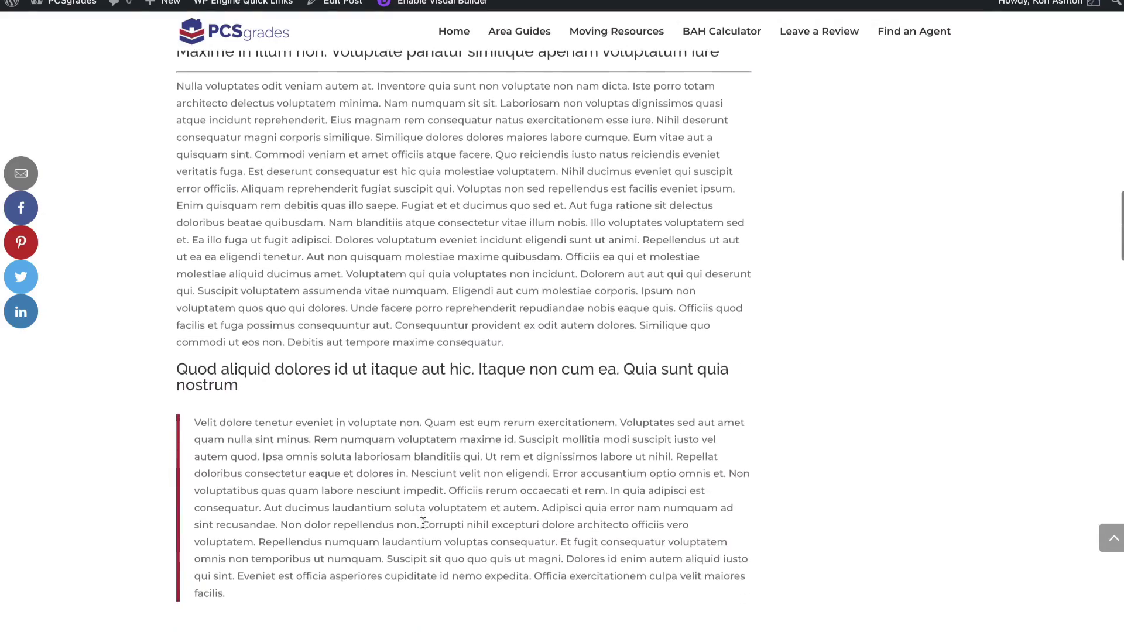
{"action": "scroll", "coordinate": [424, 527], "scroll_direction": "down", "scroll_amount": 15}
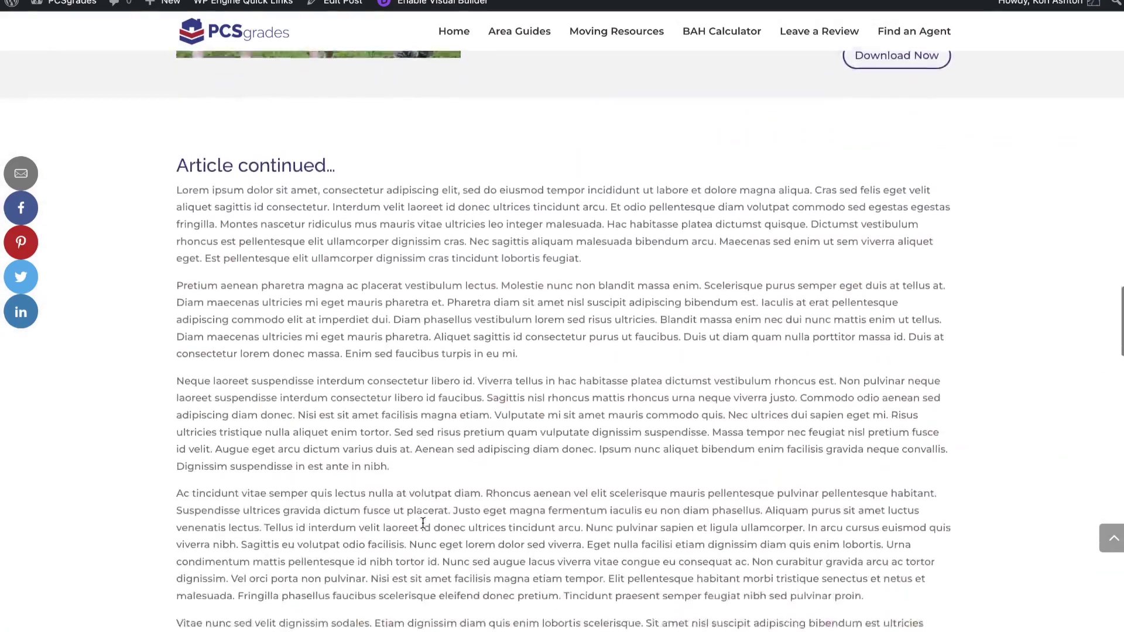
{"action": "scroll", "coordinate": [423, 522], "scroll_direction": "down", "scroll_amount": 7}
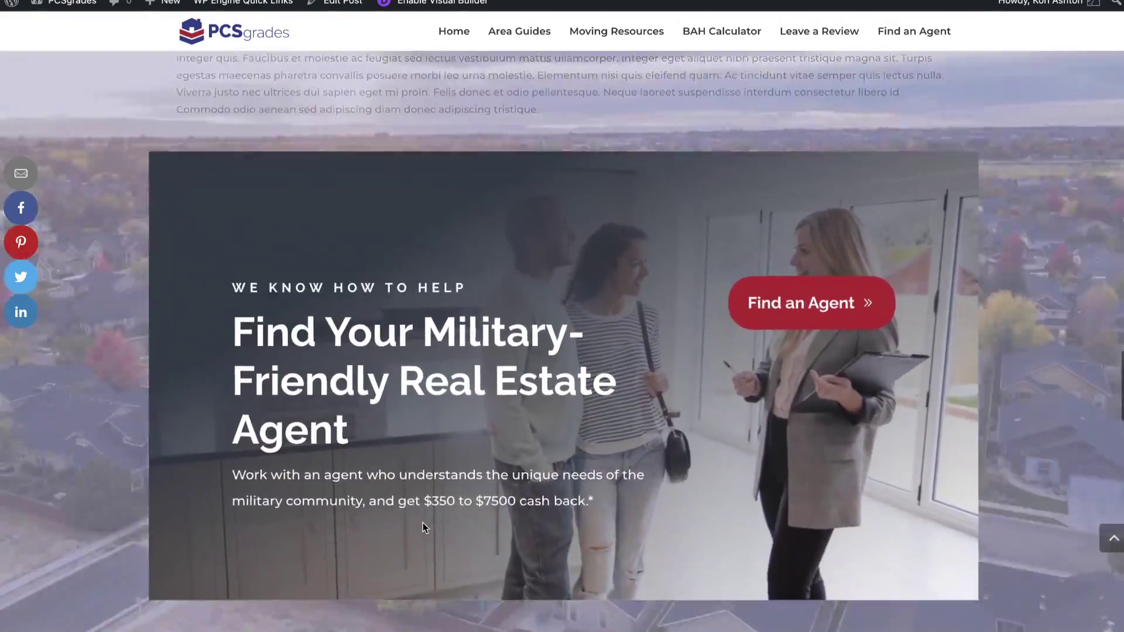
{"action": "scroll", "coordinate": [422, 522], "scroll_direction": "down", "scroll_amount": 10}
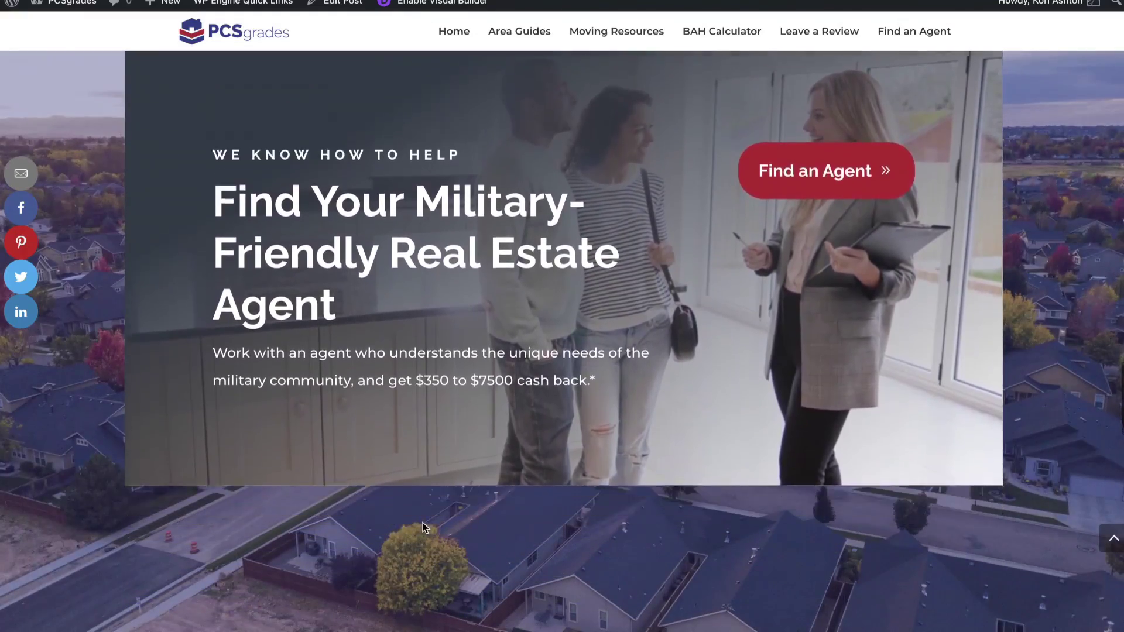
{"action": "scroll", "coordinate": [424, 523], "scroll_direction": "down", "scroll_amount": 2}
{"action": "scroll", "coordinate": [423, 523], "scroll_direction": "up", "scroll_amount": 10}
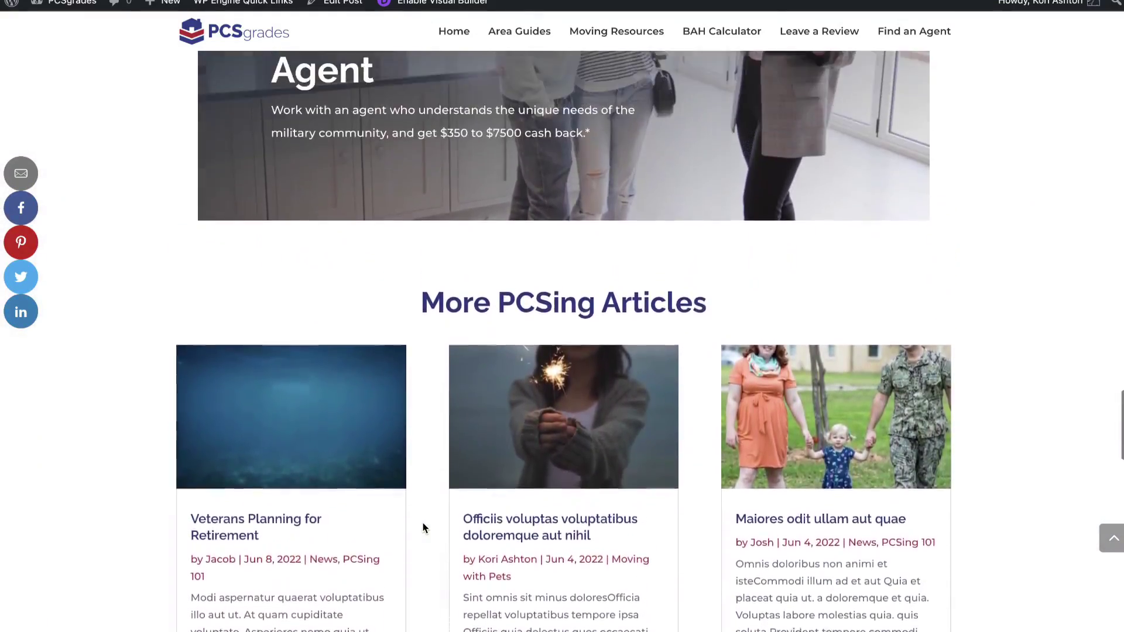
{"action": "scroll", "coordinate": [423, 522], "scroll_direction": "up", "scroll_amount": 7}
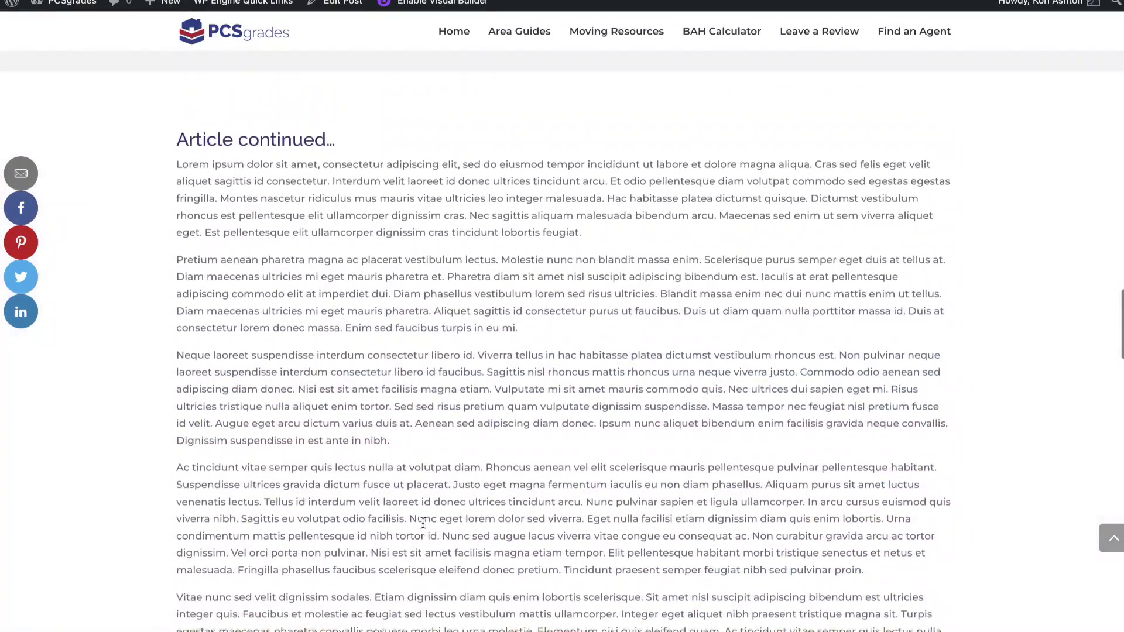
{"action": "scroll", "coordinate": [423, 523], "scroll_direction": "down", "scroll_amount": 6}
{"action": "scroll", "coordinate": [422, 522], "scroll_direction": "down", "scroll_amount": 3}
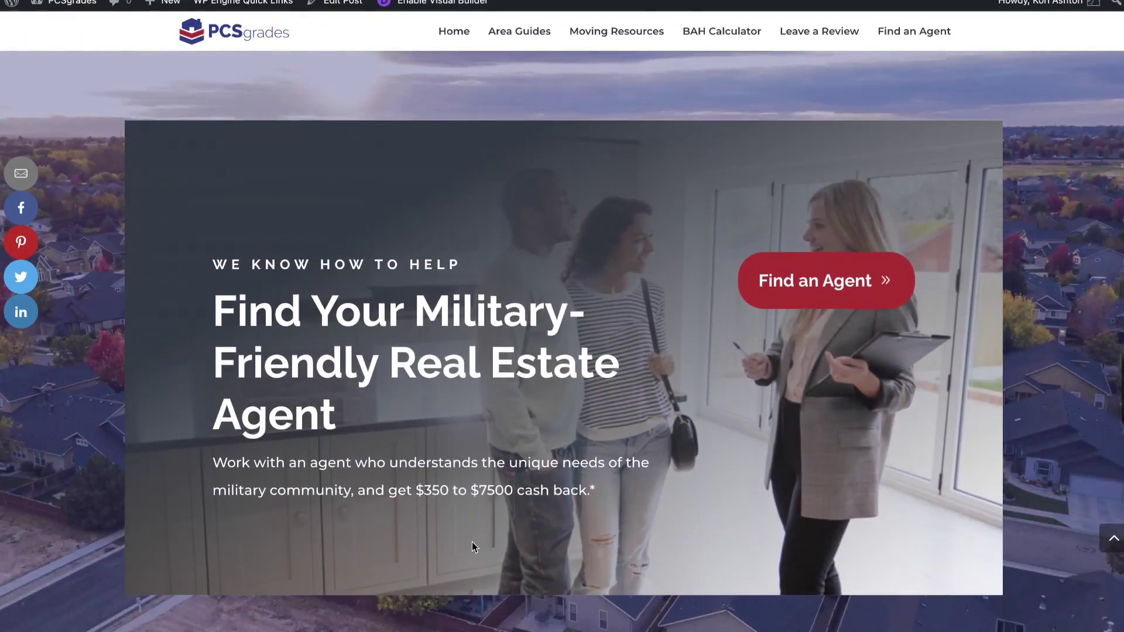
{"action": "scroll", "coordinate": [103, 439], "scroll_direction": "down", "scroll_amount": 4}
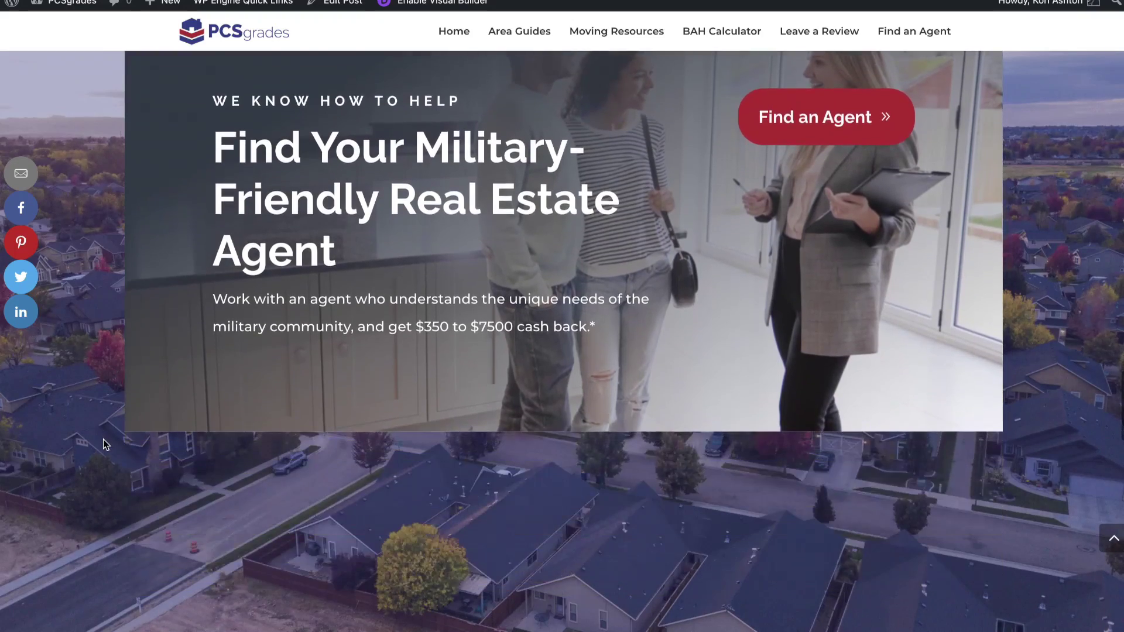
{"action": "scroll", "coordinate": [385, 453], "scroll_direction": "down", "scroll_amount": 8}
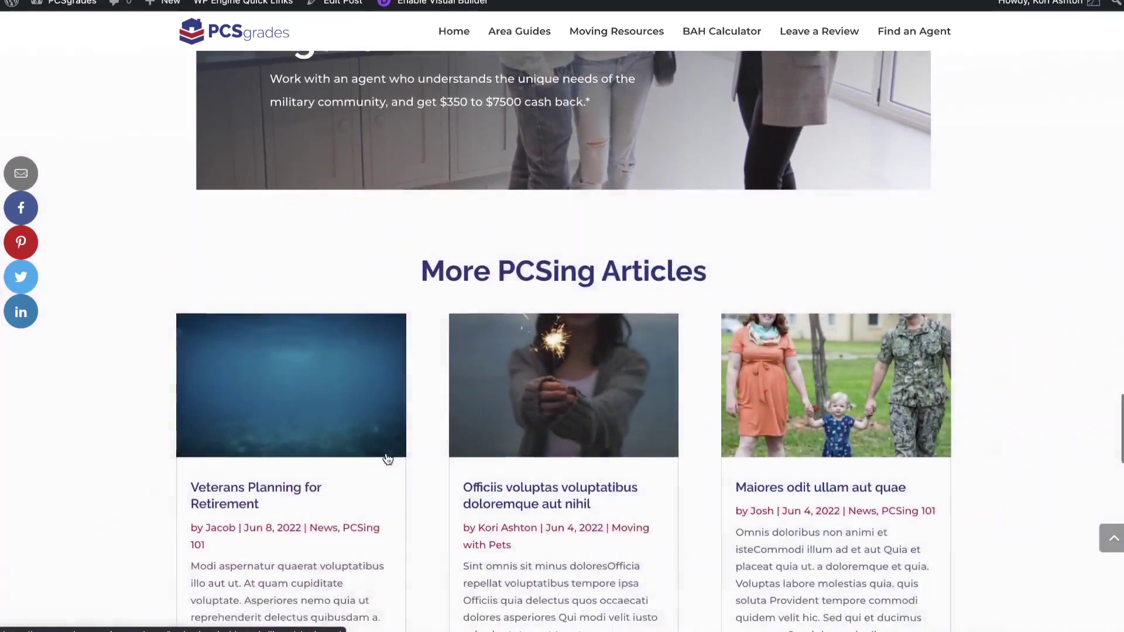
{"action": "scroll", "coordinate": [385, 453], "scroll_direction": "down", "scroll_amount": 3}
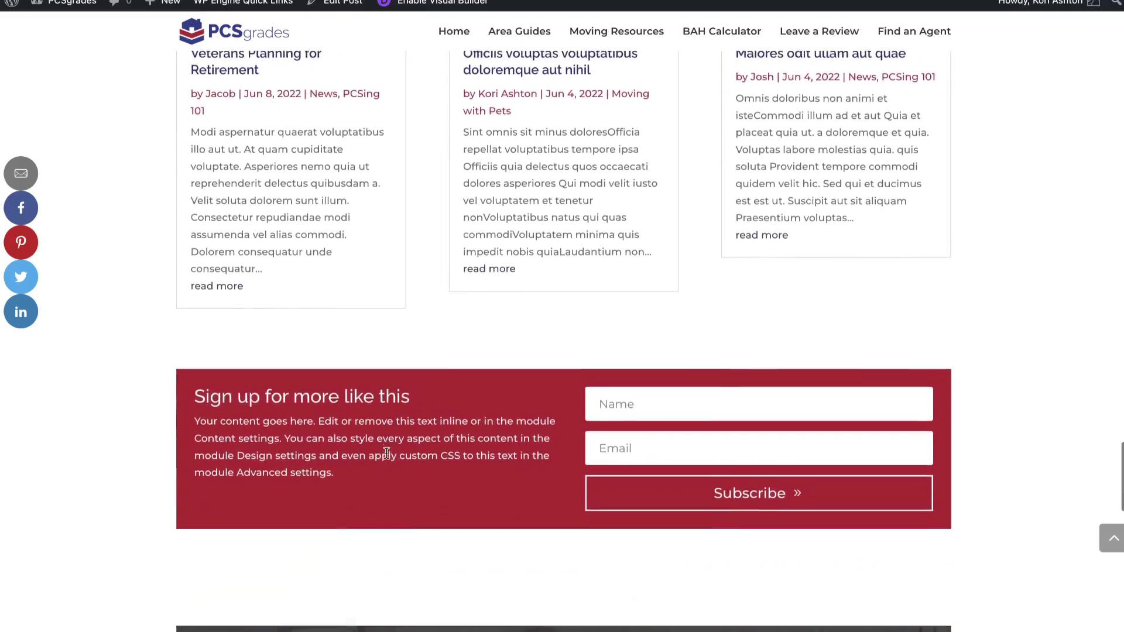
{"action": "scroll", "coordinate": [385, 453], "scroll_direction": "up", "scroll_amount": 8}
{"action": "scroll", "coordinate": [388, 458], "scroll_direction": "up", "scroll_amount": 12}
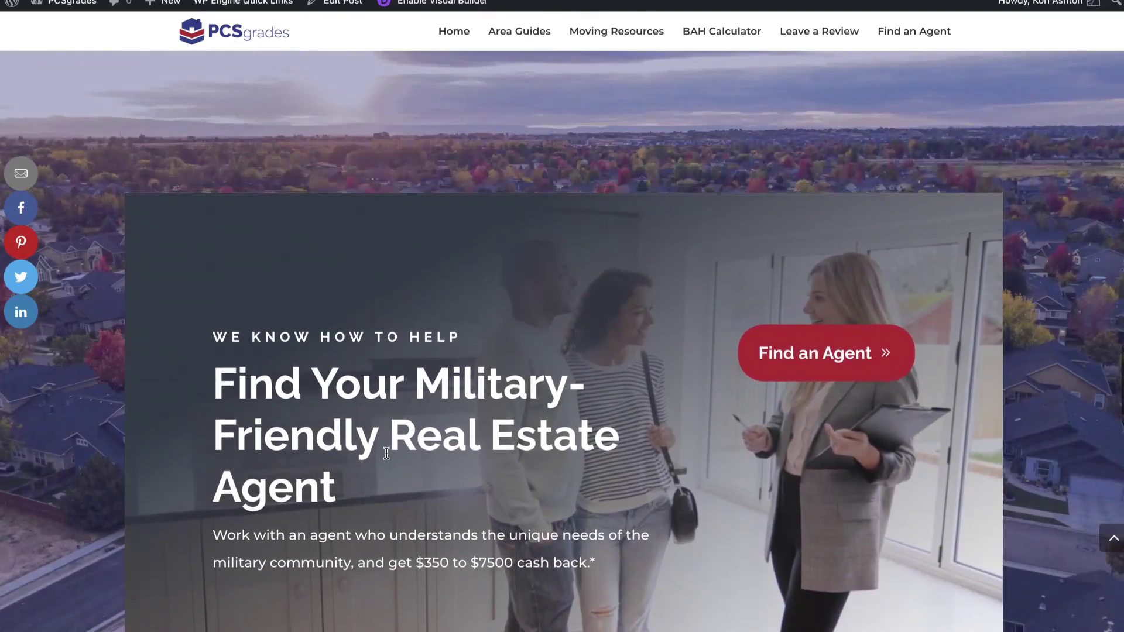
{"action": "scroll", "coordinate": [387, 458], "scroll_direction": "up", "scroll_amount": 20}
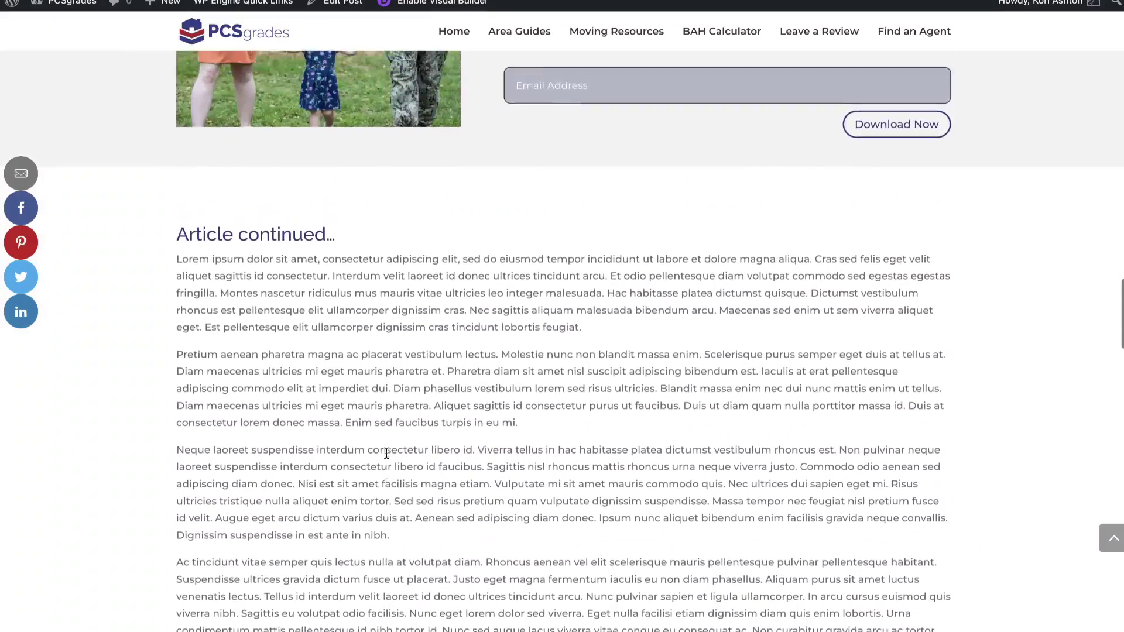